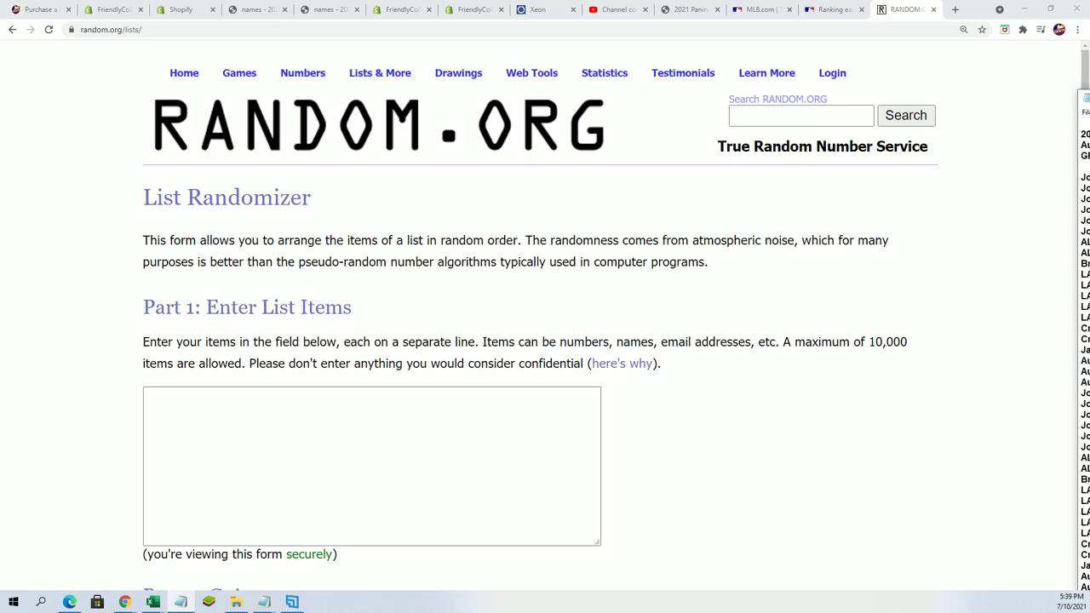
Copy the block of owner names from Notepad and bring up paste options in the RANDOM.ORG list box
click(180, 603)
drag(686, 75, 679, 2)
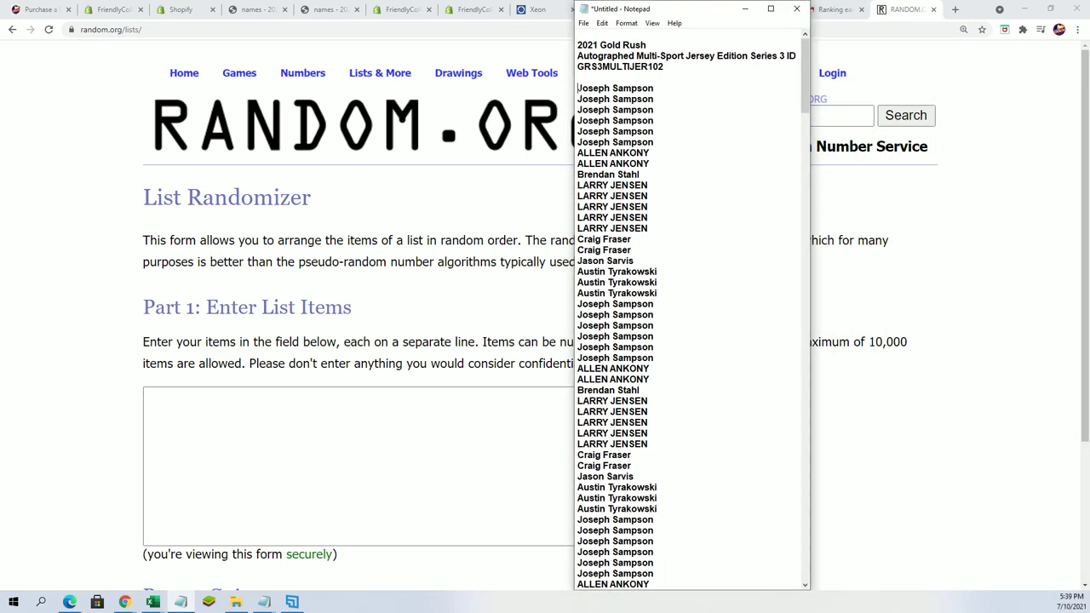
drag(577, 88, 622, 596)
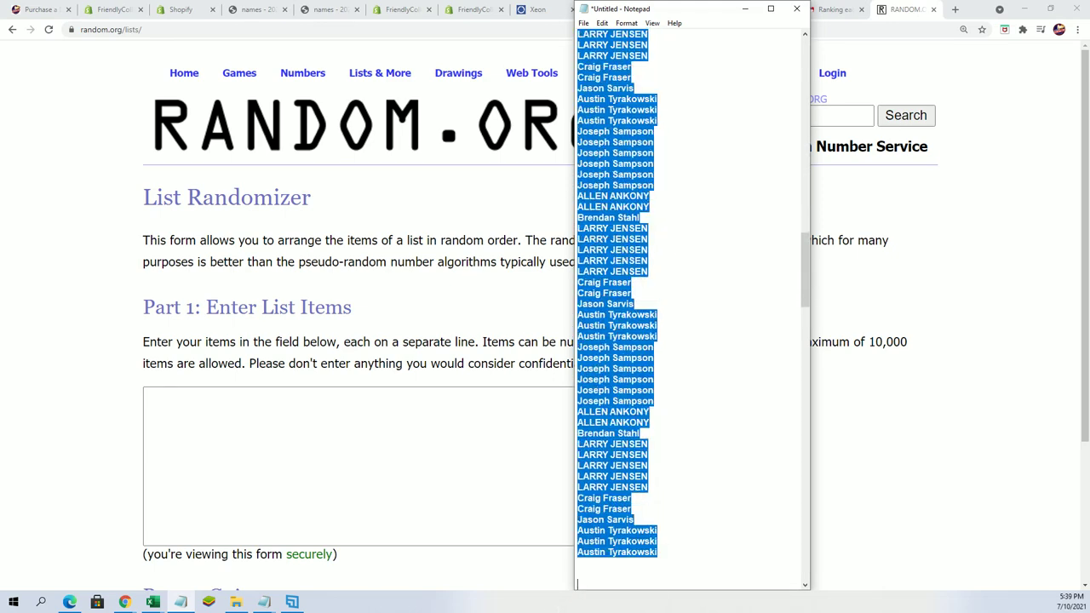
scroll(690, 306, down, 8)
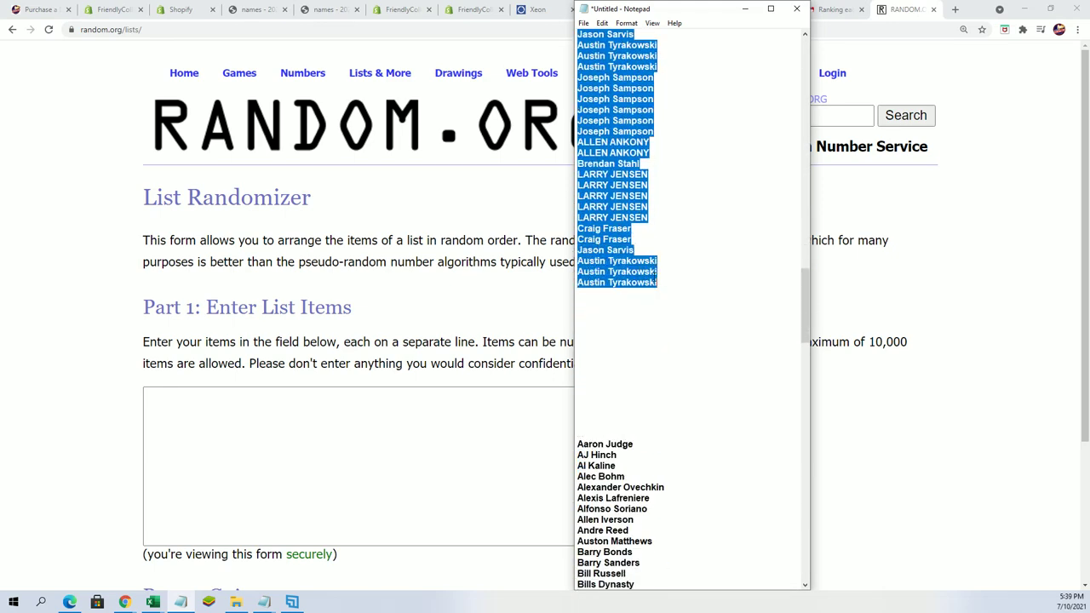
right_click(632, 265)
click(664, 304)
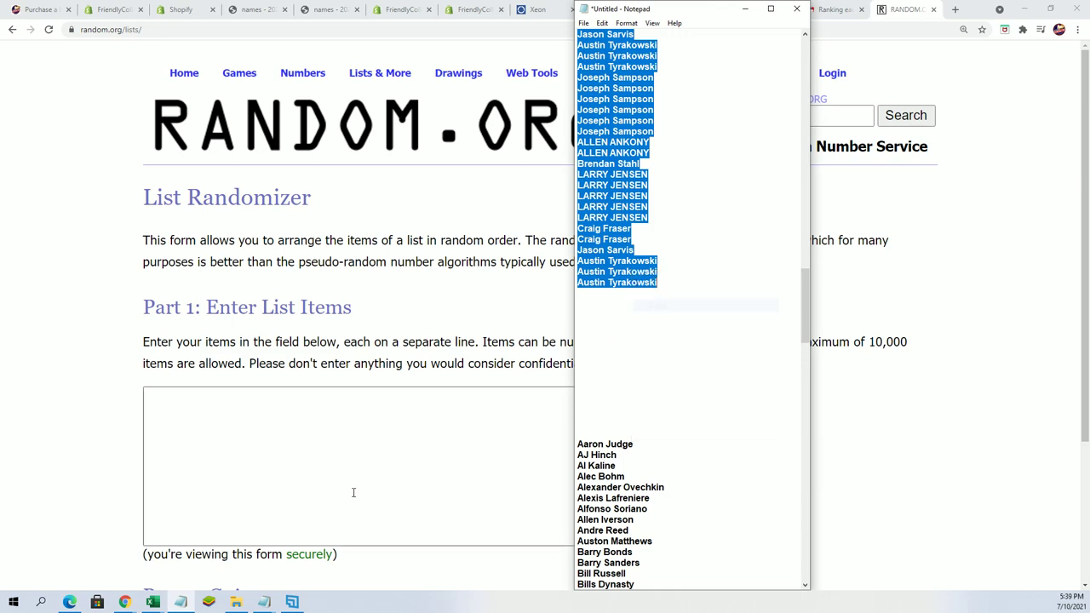
click(190, 427)
right_click(165, 402)
Paste the owner names into the List Randomizer and randomize them
click(205, 494)
scroll(705, 407, down, 1)
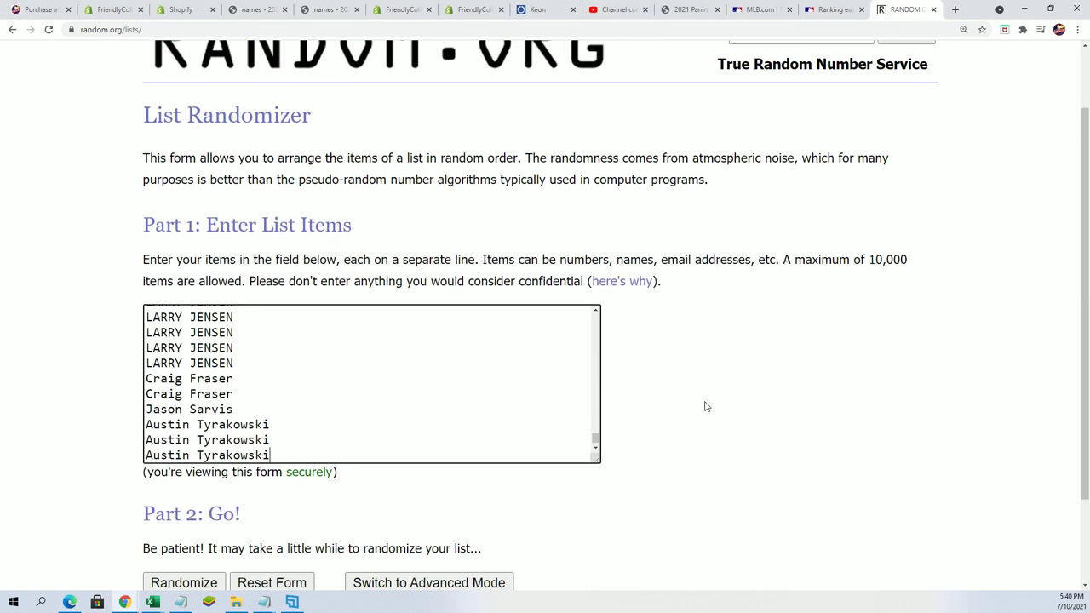
scroll(705, 407, down, 1)
click(217, 464)
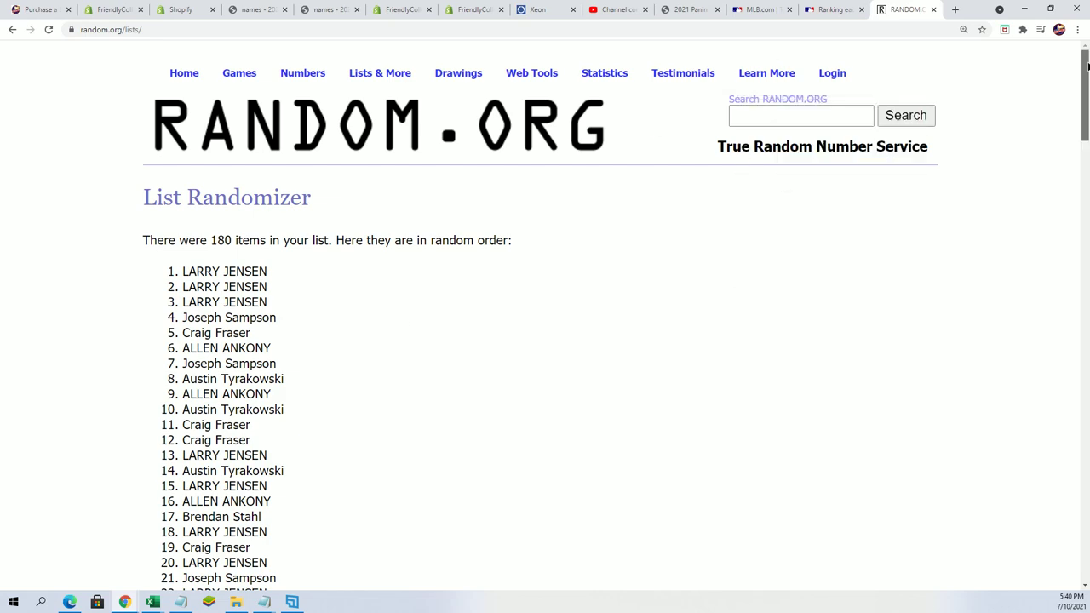
drag(1087, 67, 1040, 506)
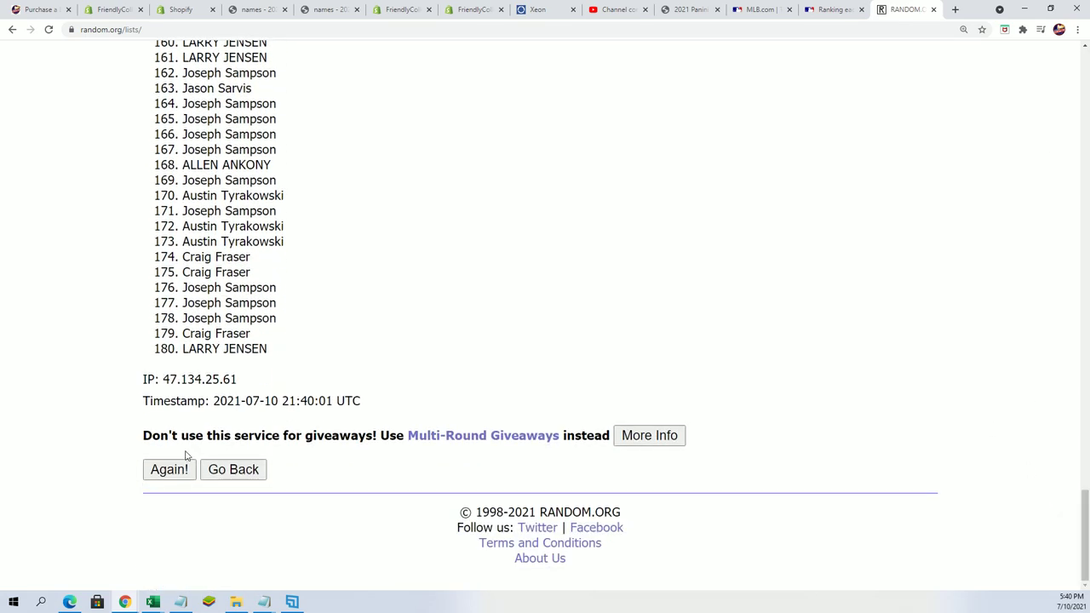
Reshuffle the owner list with Again! repeatedly, up to seven randomizations
click(147, 477)
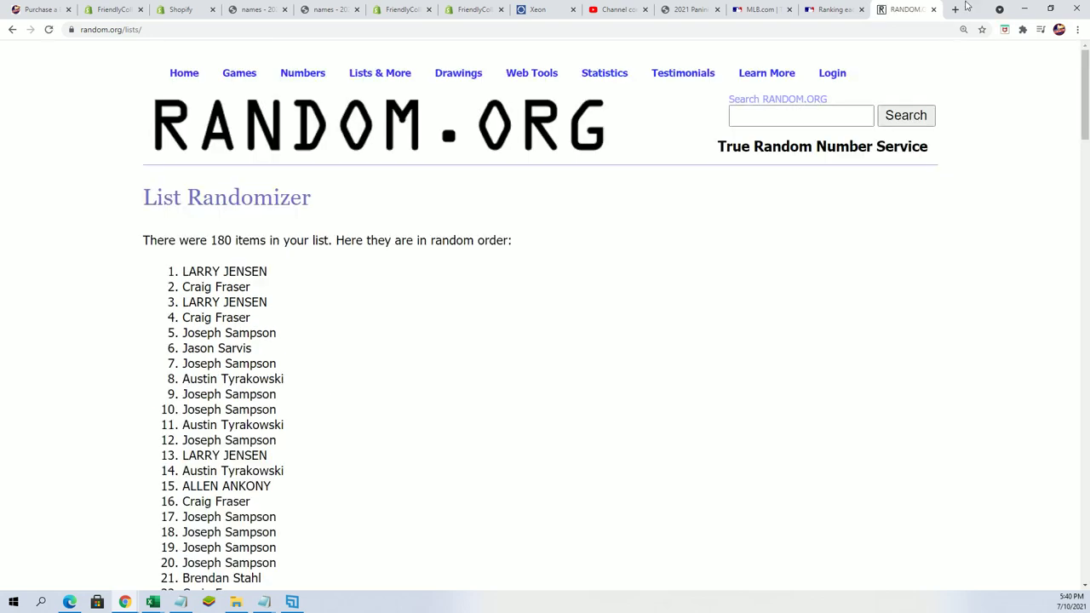
scroll(999, 563, down, 20)
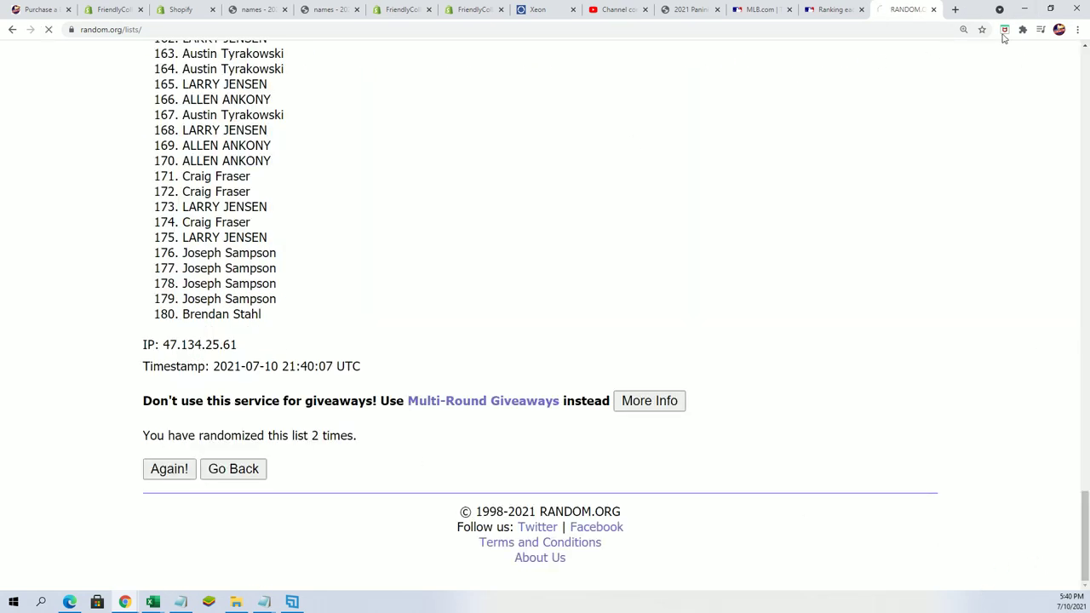
click(170, 470)
scroll(1060, 567, down, 20)
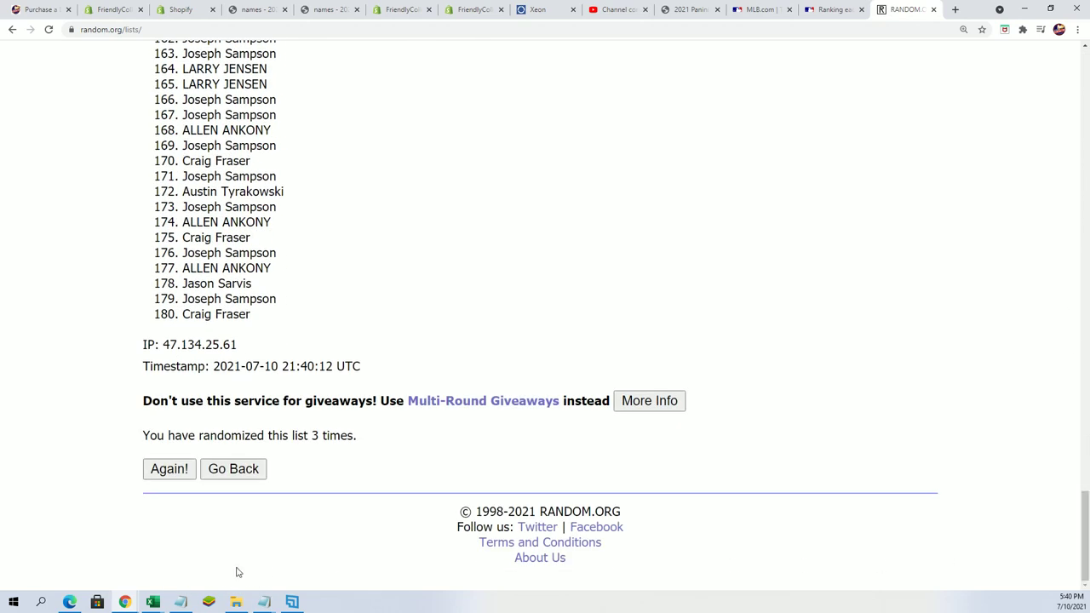
click(170, 470)
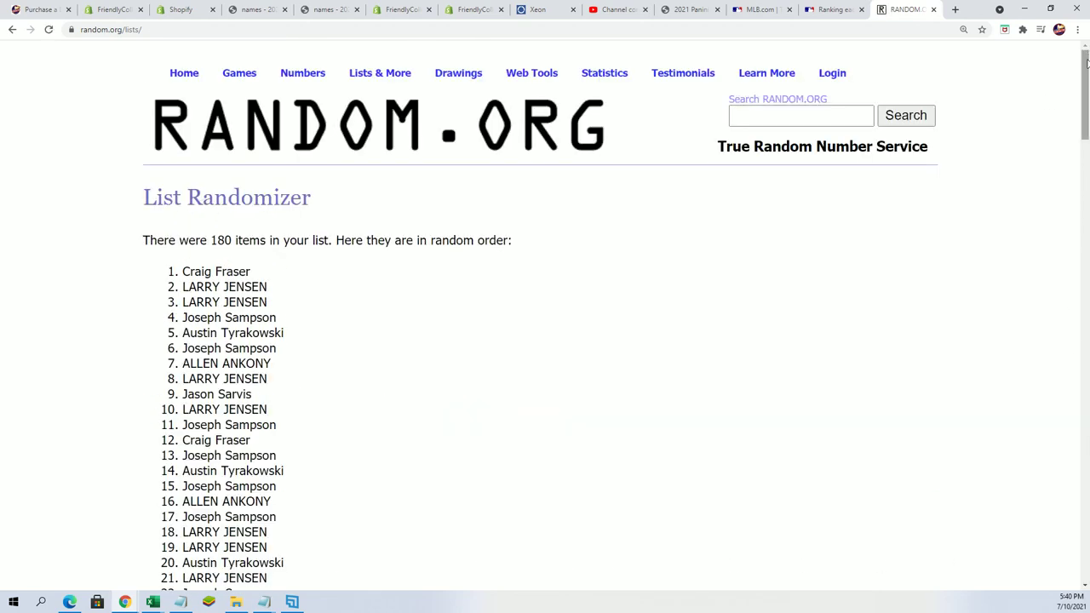
scroll(1051, 458, down, 20)
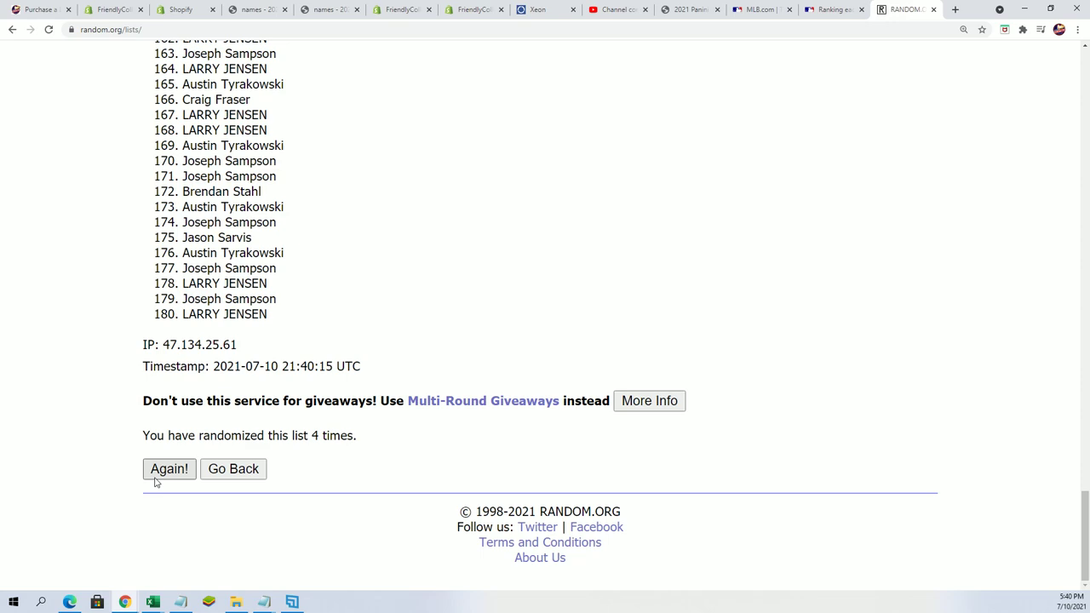
click(162, 471)
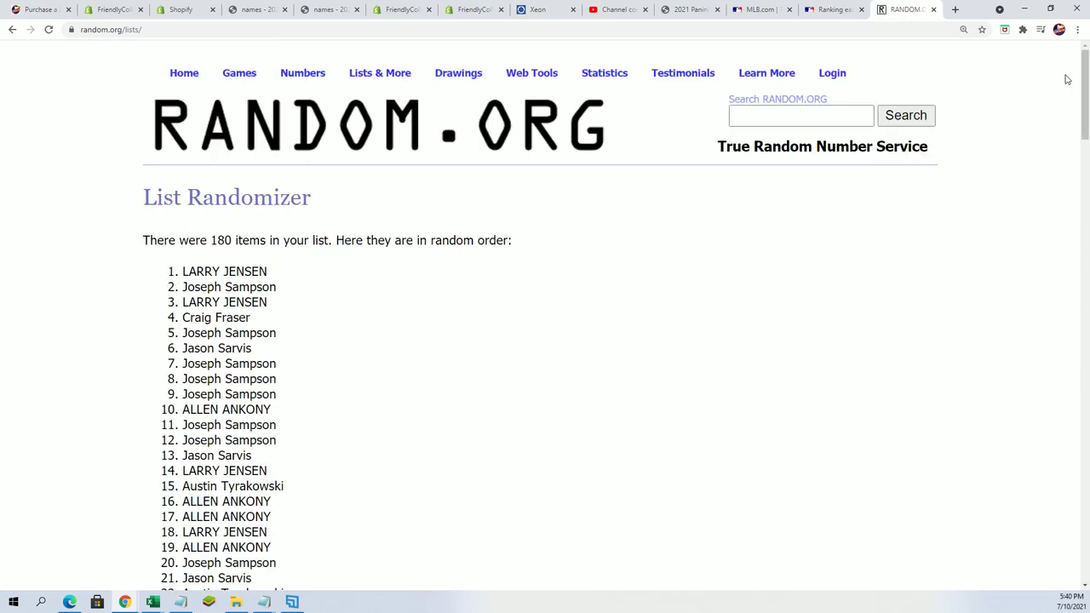
scroll(1025, 556, down, 20)
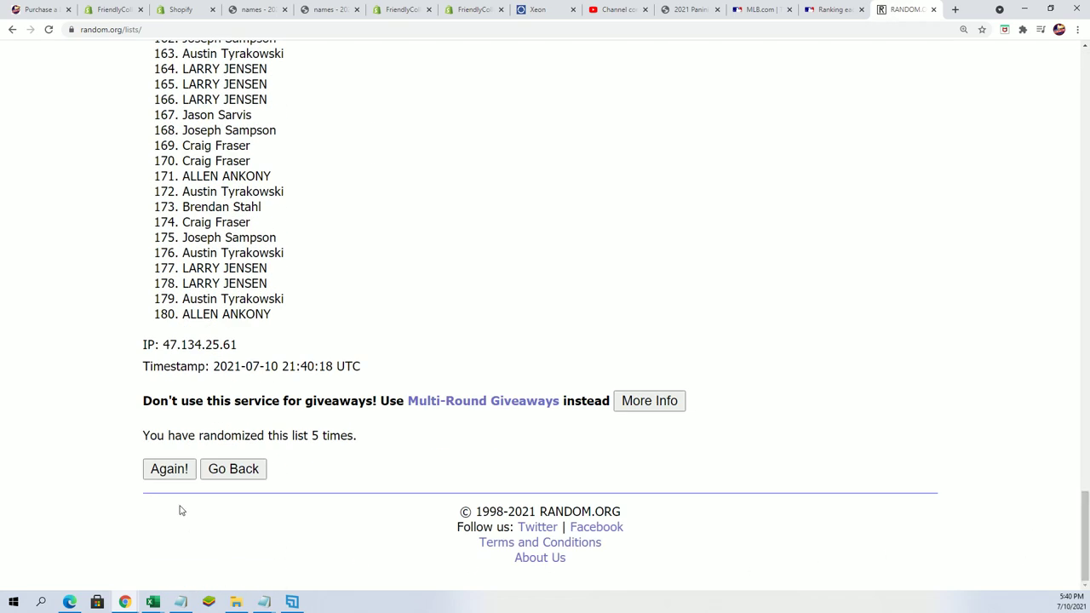
click(167, 471)
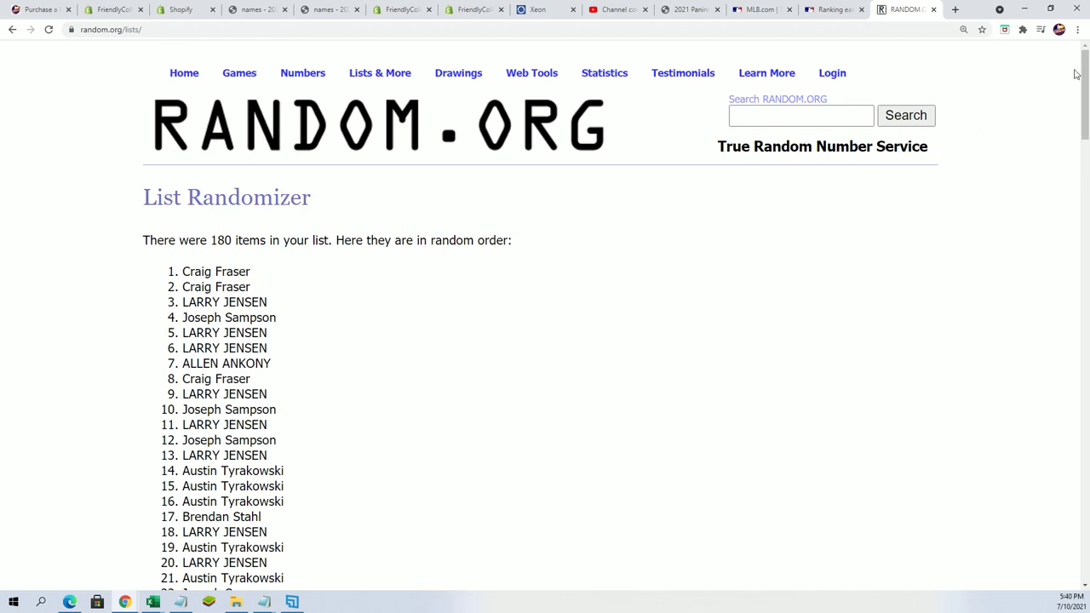
Select randomized items 1 through 180 and copy them
drag(1085, 77, 1085, 517)
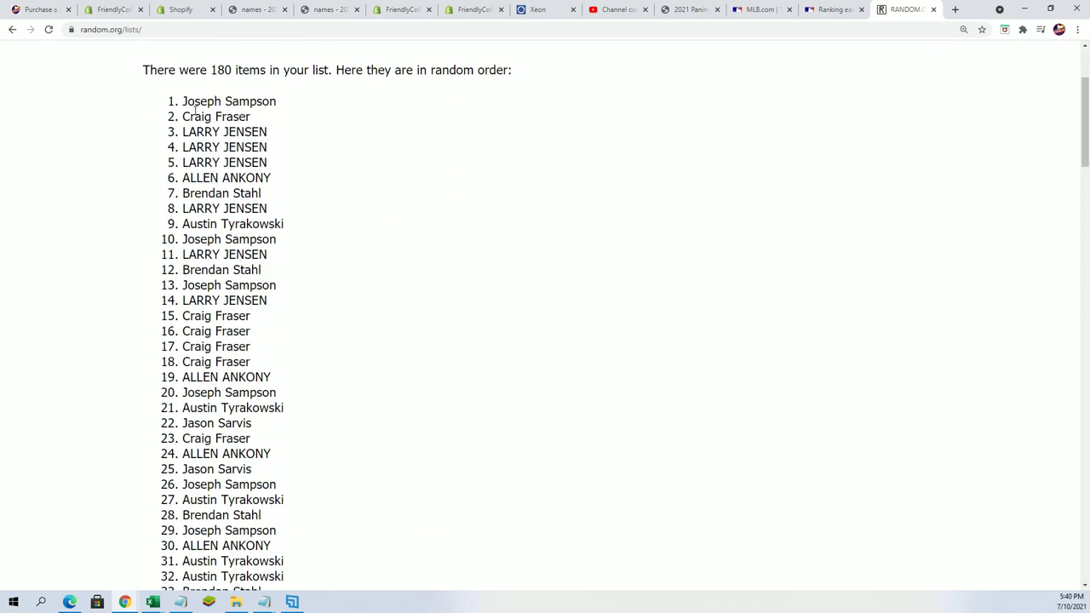
drag(180, 101, 298, 317)
drag(301, 265, 270, 316)
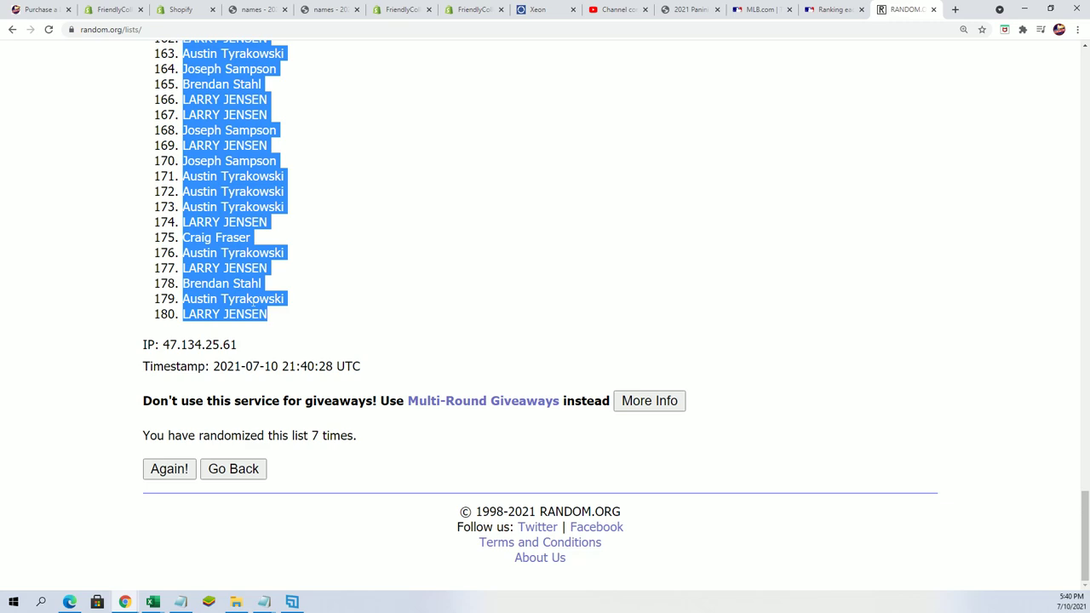
right_click(253, 303)
click(319, 314)
scroll(557, 395, up, 10)
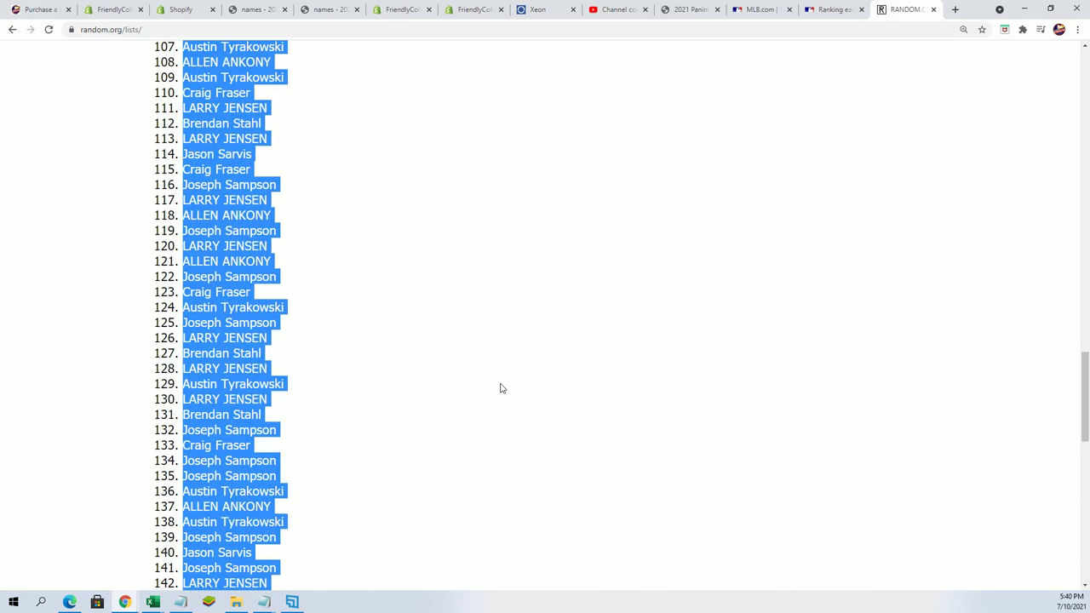
scroll(501, 388, up, 20)
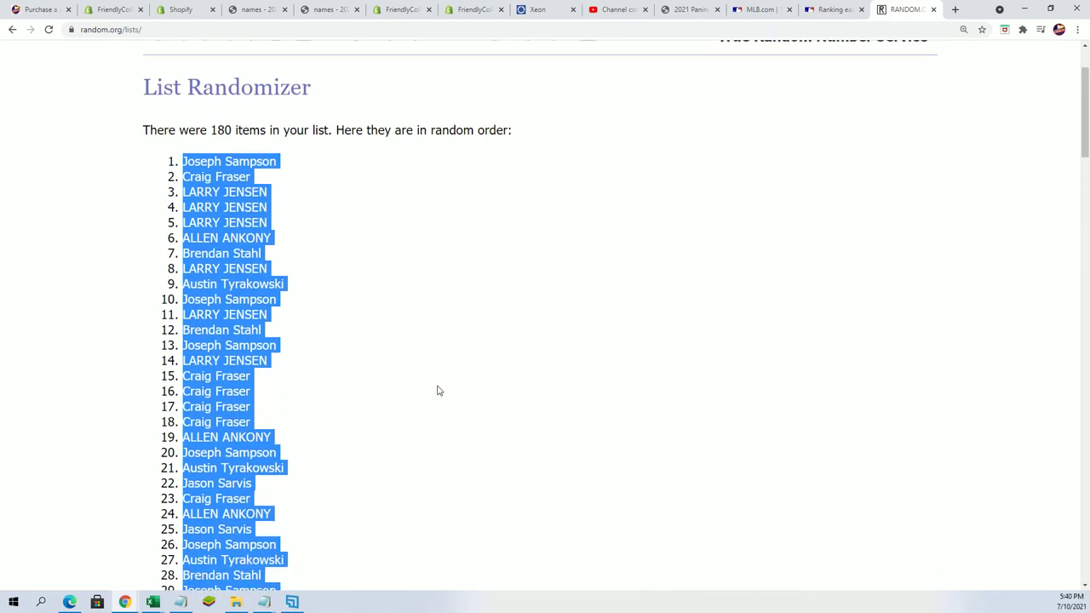
scroll(438, 390, down, 1)
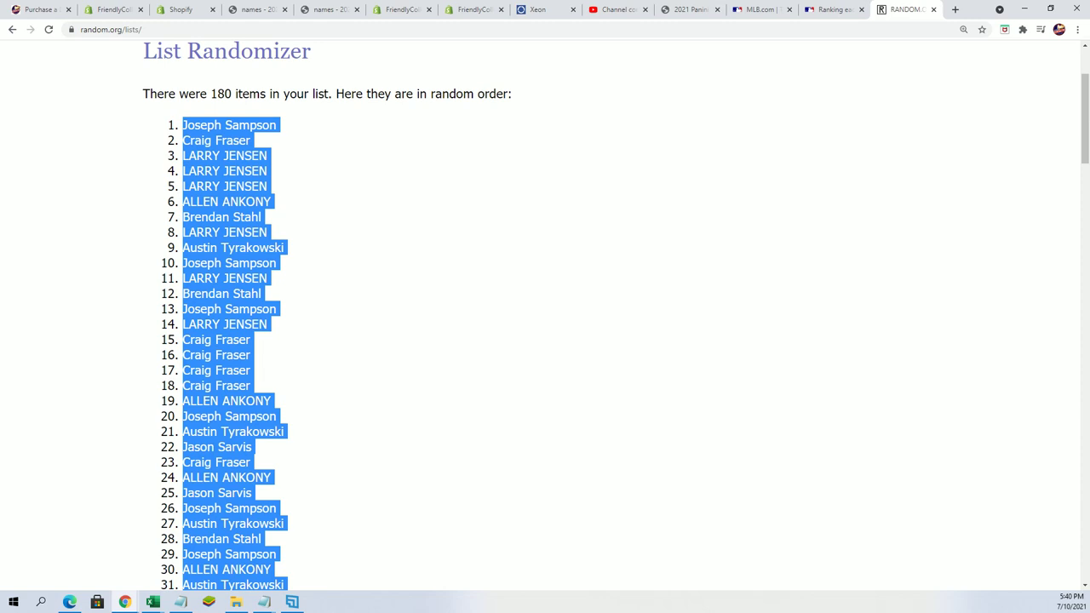
Paste the shuffled owner names into A2 of the PLAYERS sheet as plain text
key(alt+Tab)
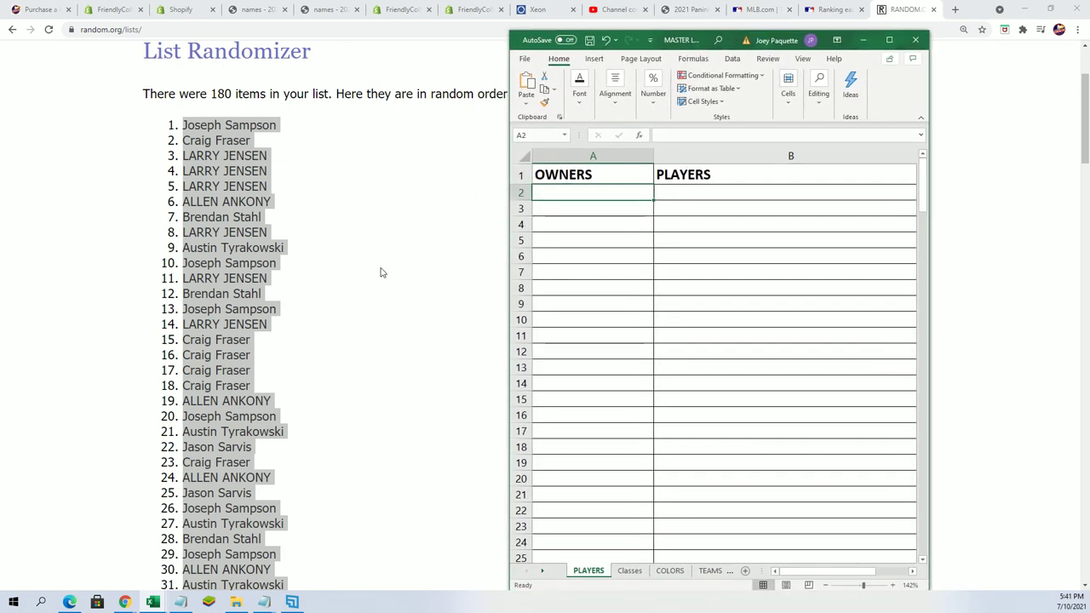
right_click(539, 196)
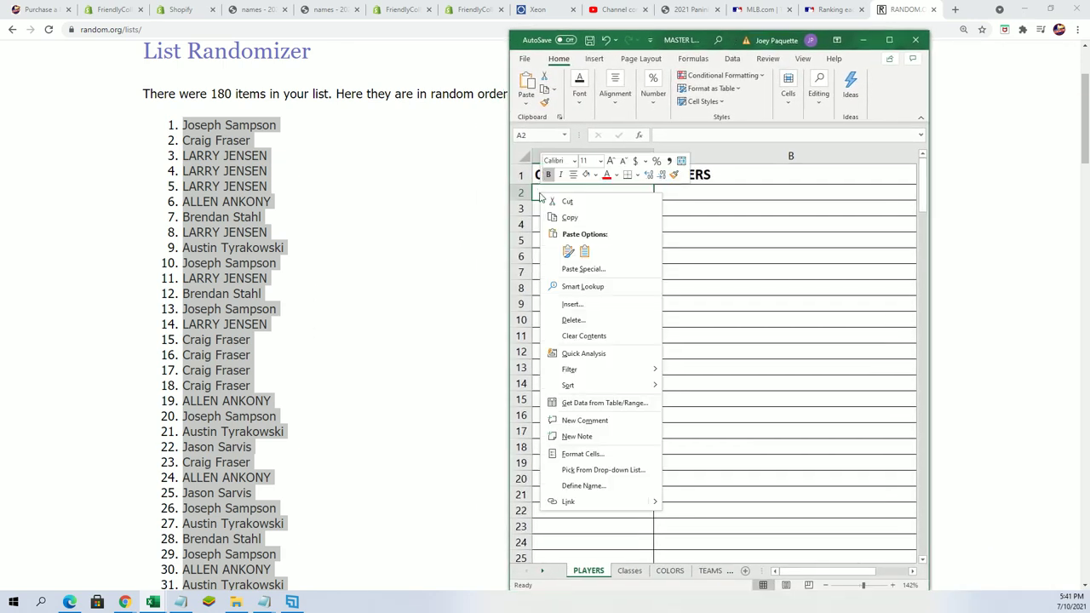
click(596, 268)
click(506, 210)
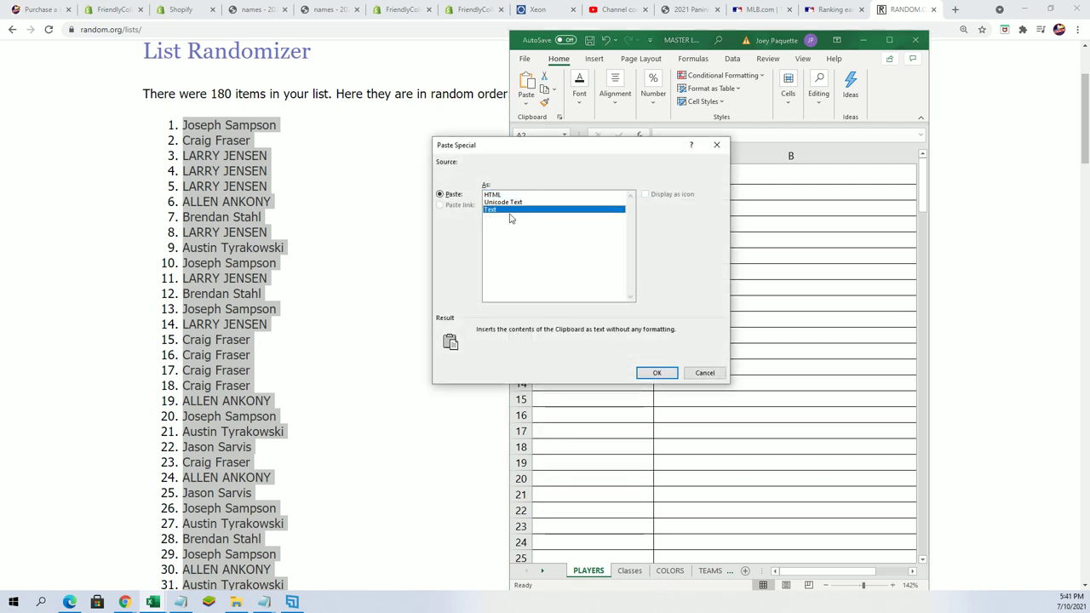
click(654, 373)
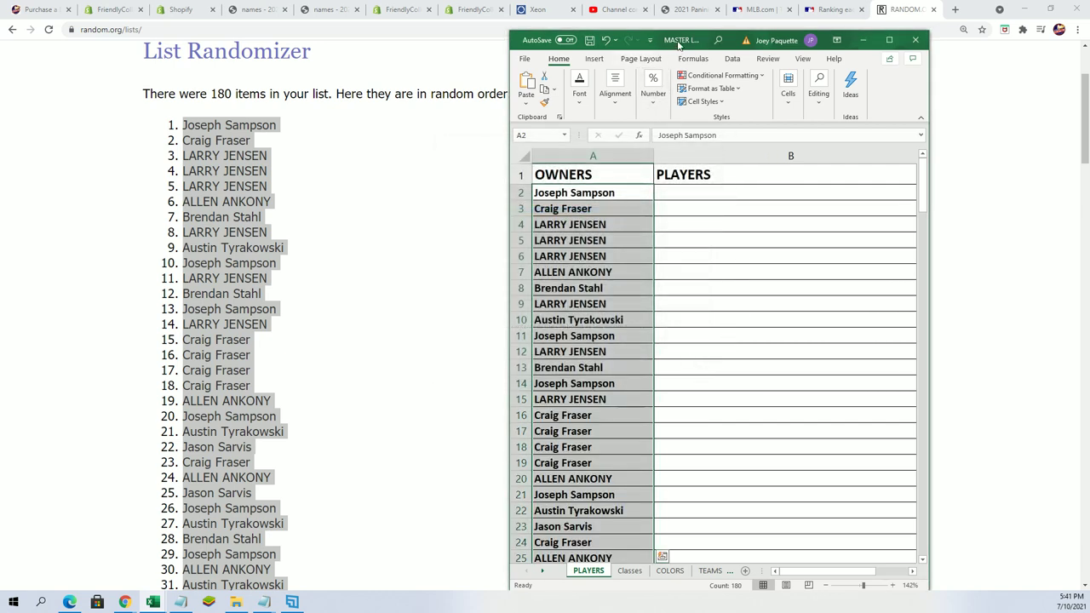
Enlarge the Excel window and scroll down to check the last pasted owner name
drag(692, 29, 692, 0)
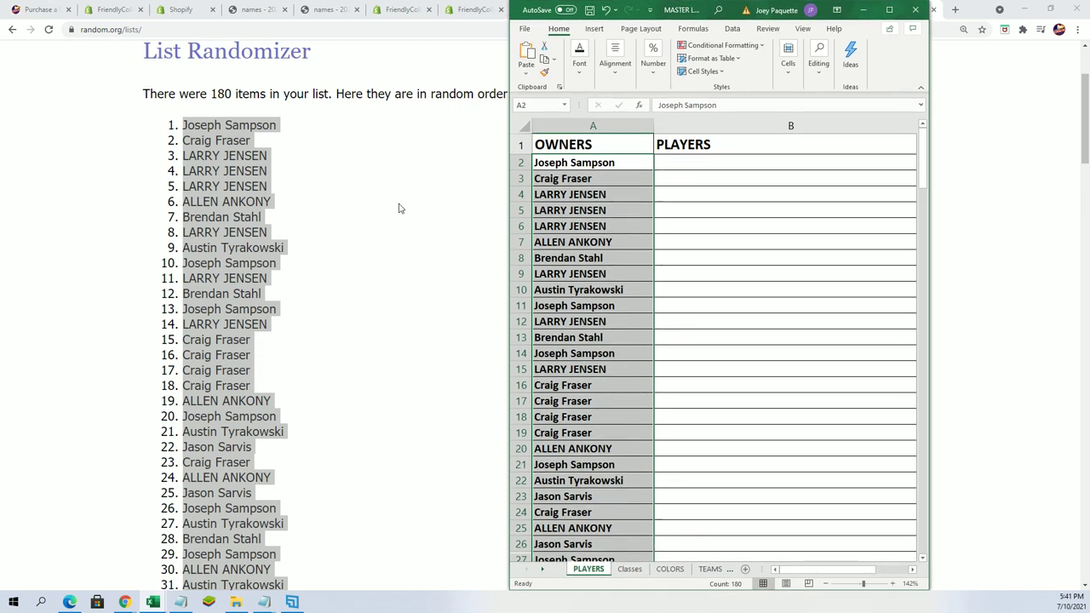
scroll(375, 284, down, 20)
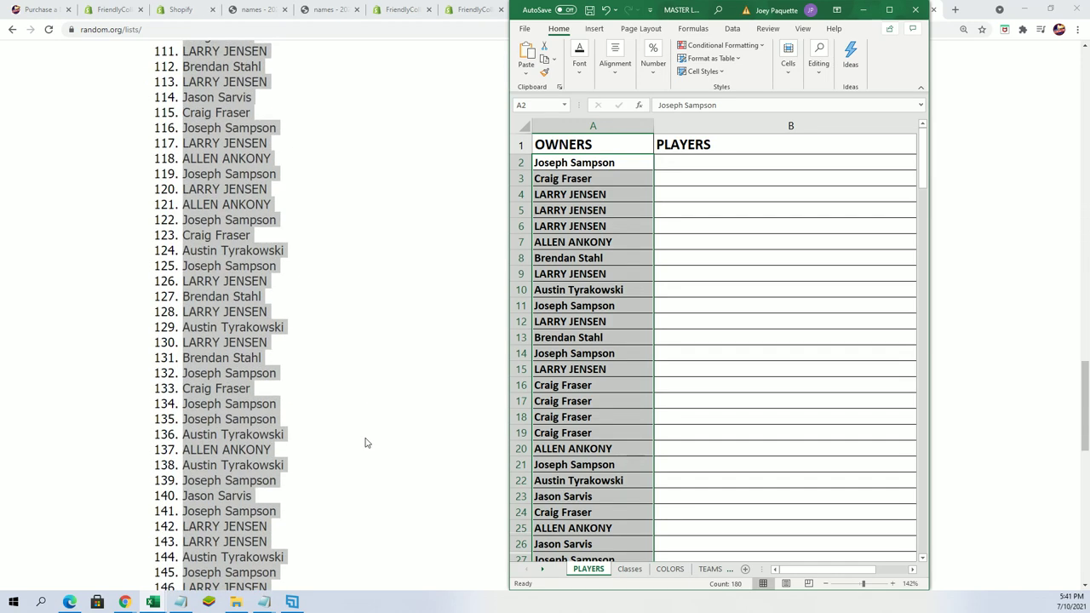
scroll(359, 443, up, 3)
scroll(604, 347, down, 16)
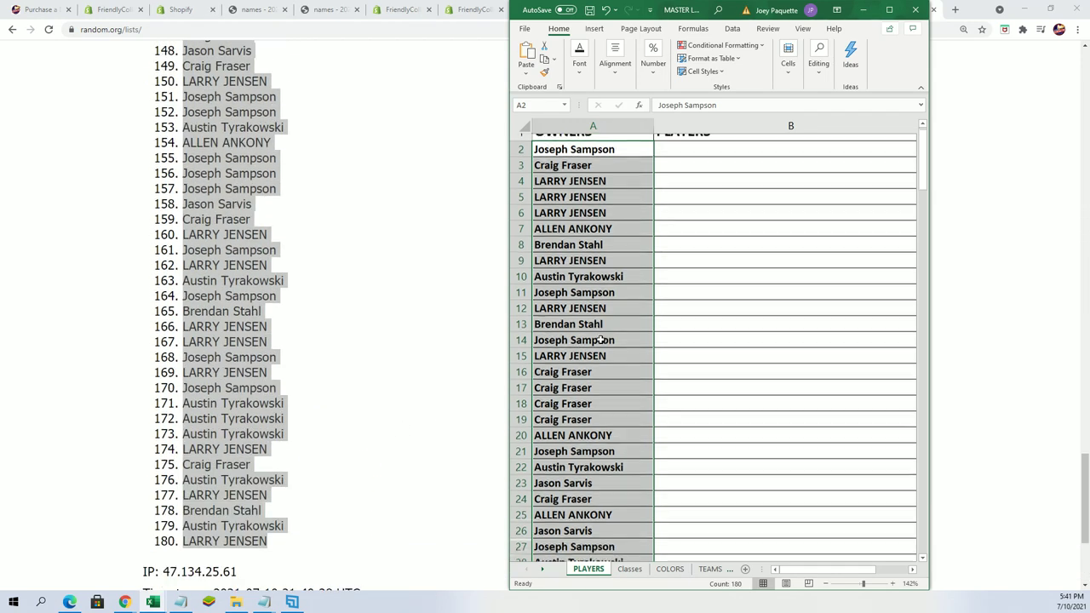
scroll(605, 348, down, 20)
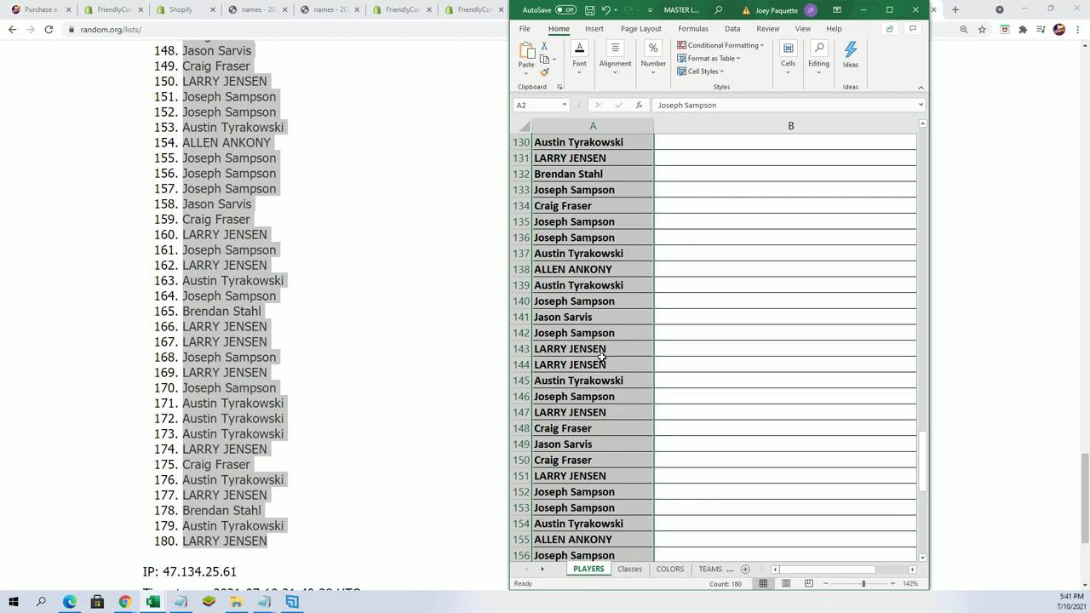
scroll(601, 357, down, 1)
click(588, 371)
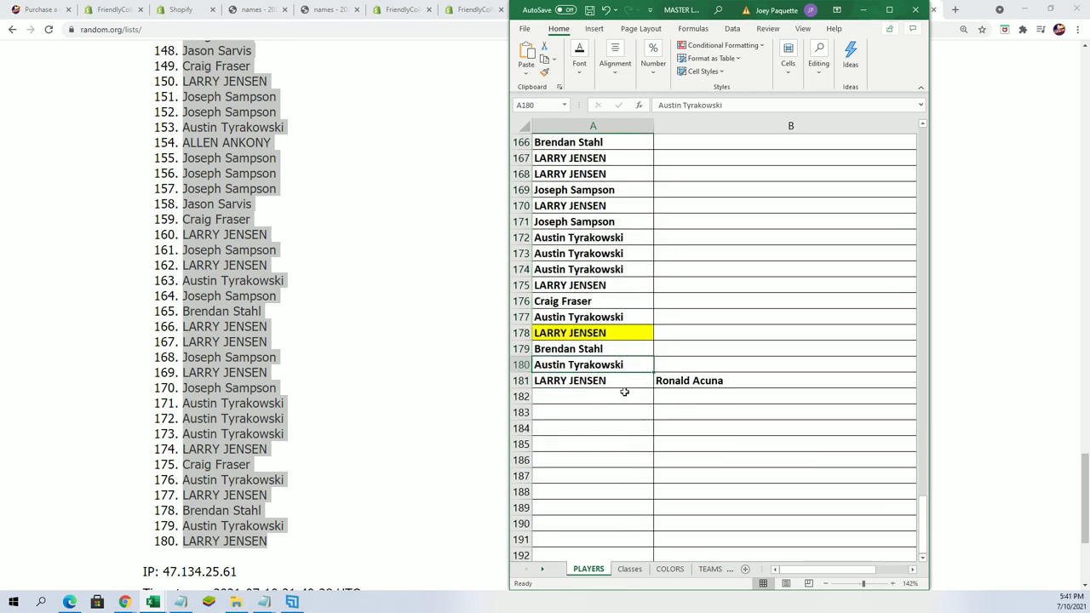
Clear Ronald Acuna from cell B181
click(679, 385)
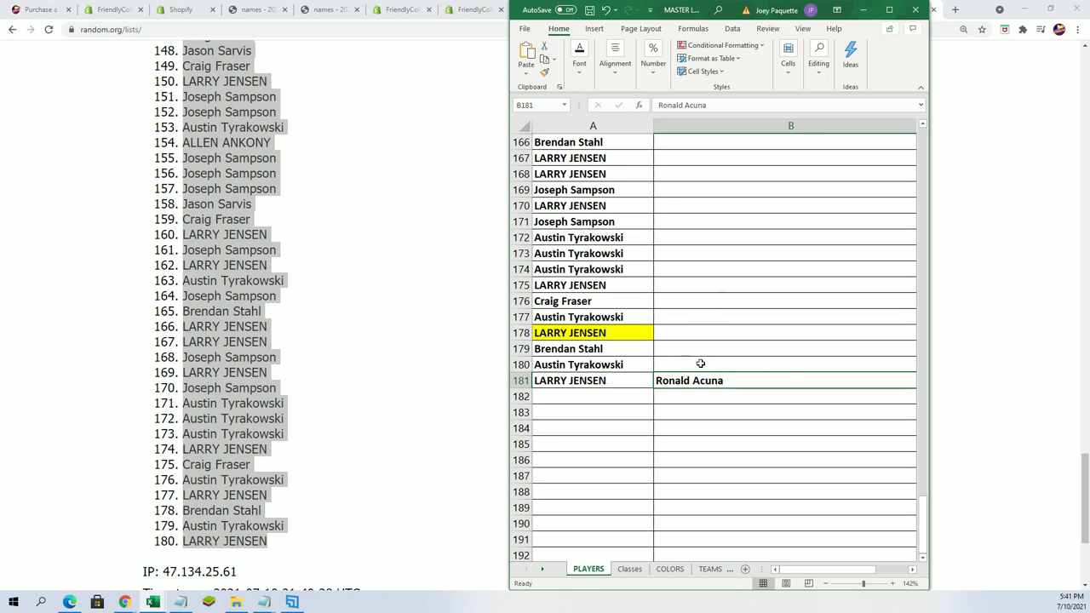
key(ctrl+z)
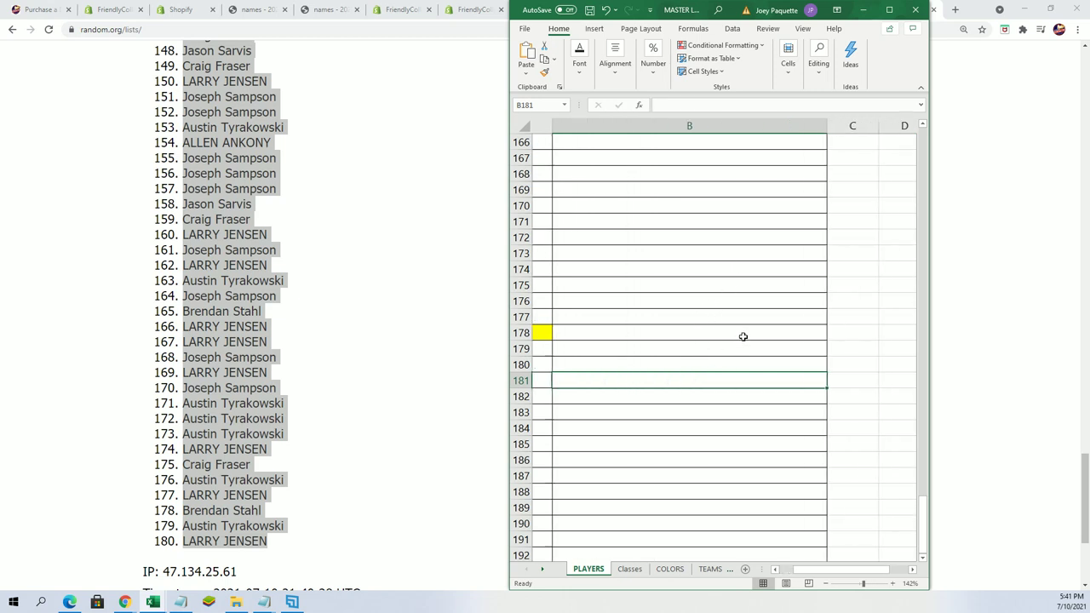
drag(681, 349, 639, 356)
Remove the yellow fill from owner cell A178
click(584, 363)
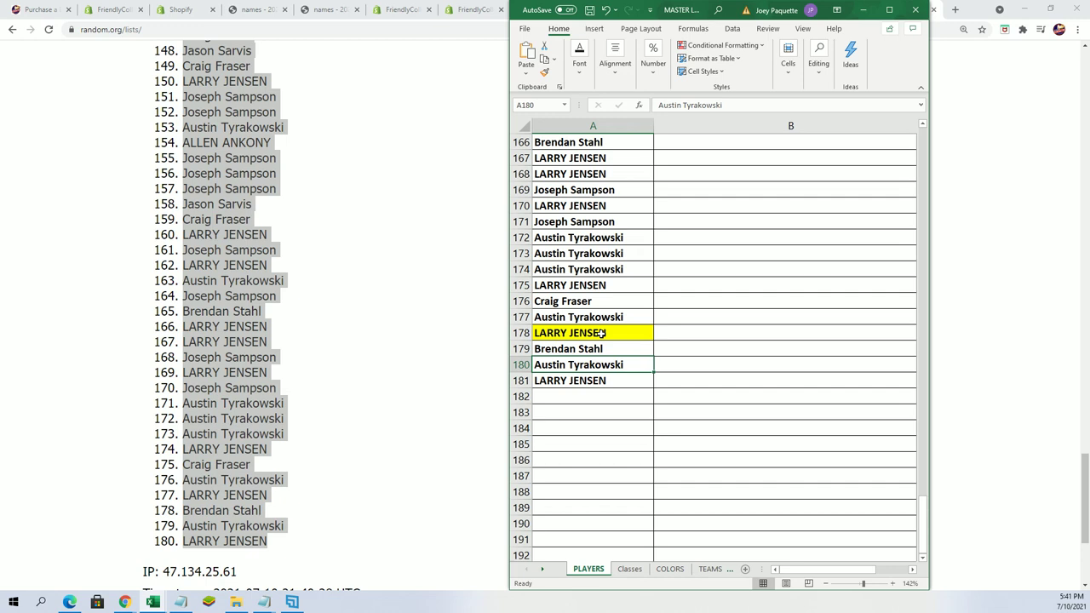
click(602, 333)
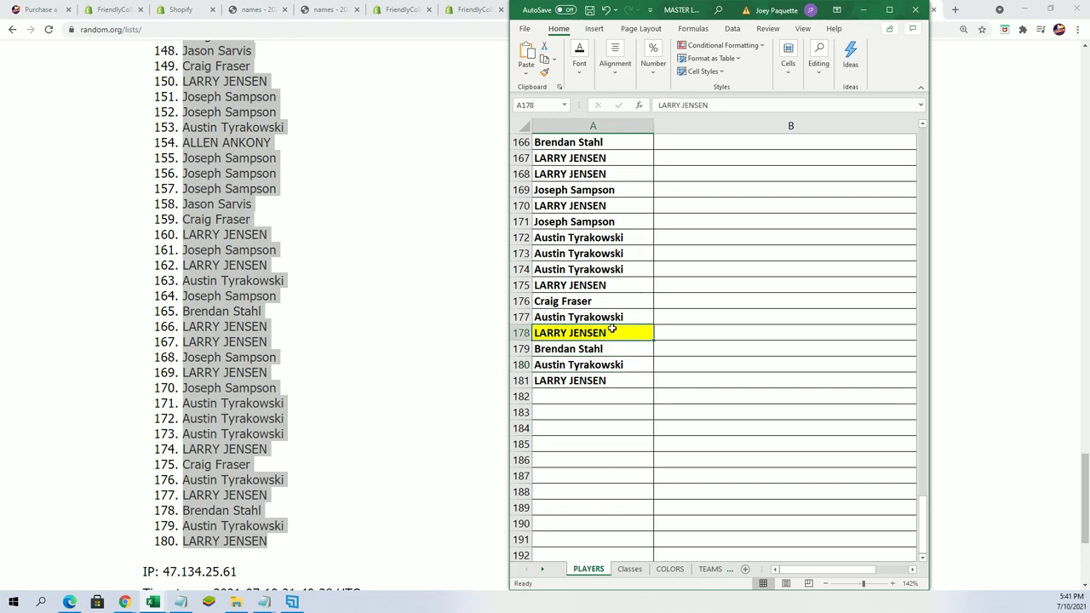
right_click(610, 342)
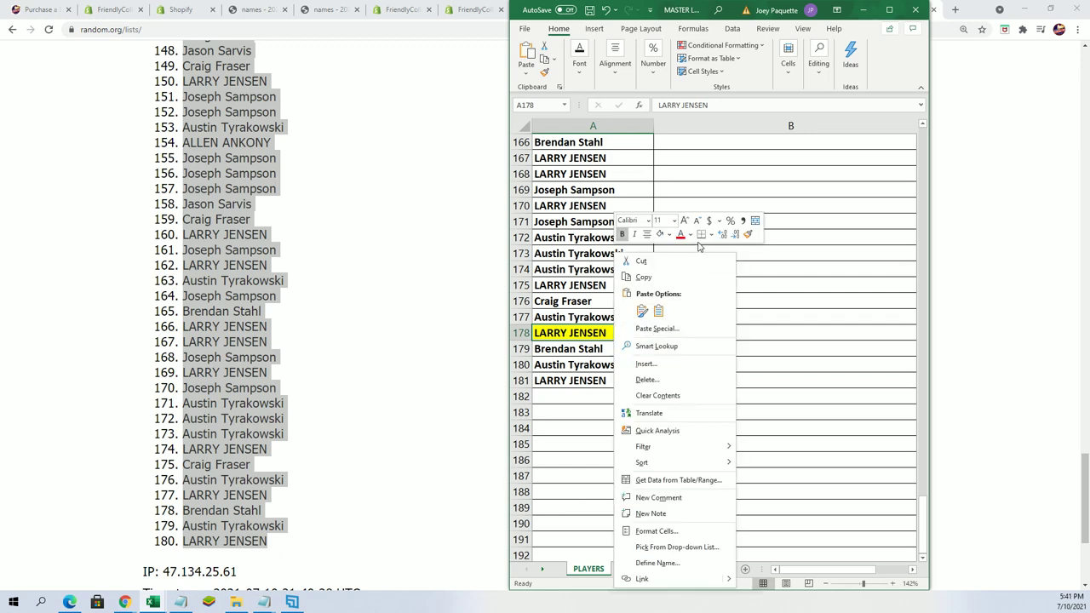
click(660, 236)
key(ctrl+z)
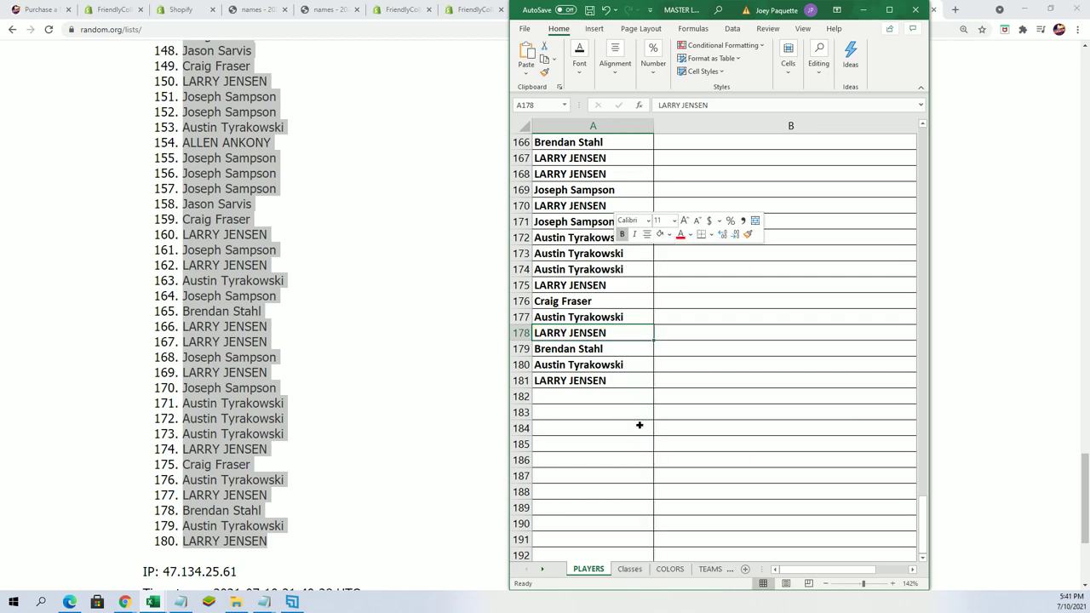
click(640, 425)
Return to cell B2, minimize Excel, and open an empty List Randomizer form
scroll(645, 374, up, 20)
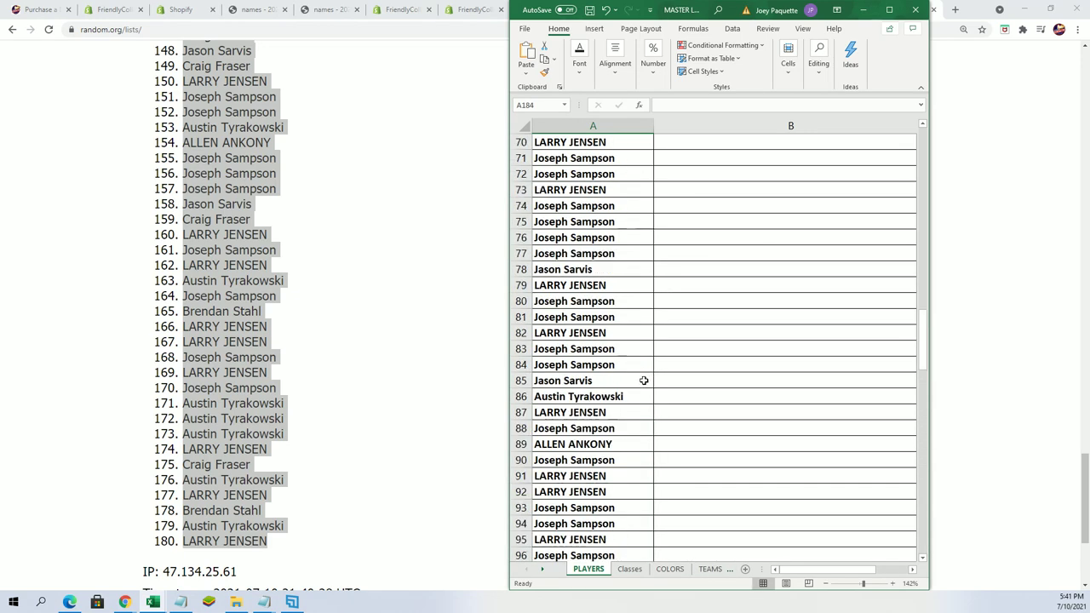
scroll(643, 380, up, 20)
scroll(281, 345, up, 3)
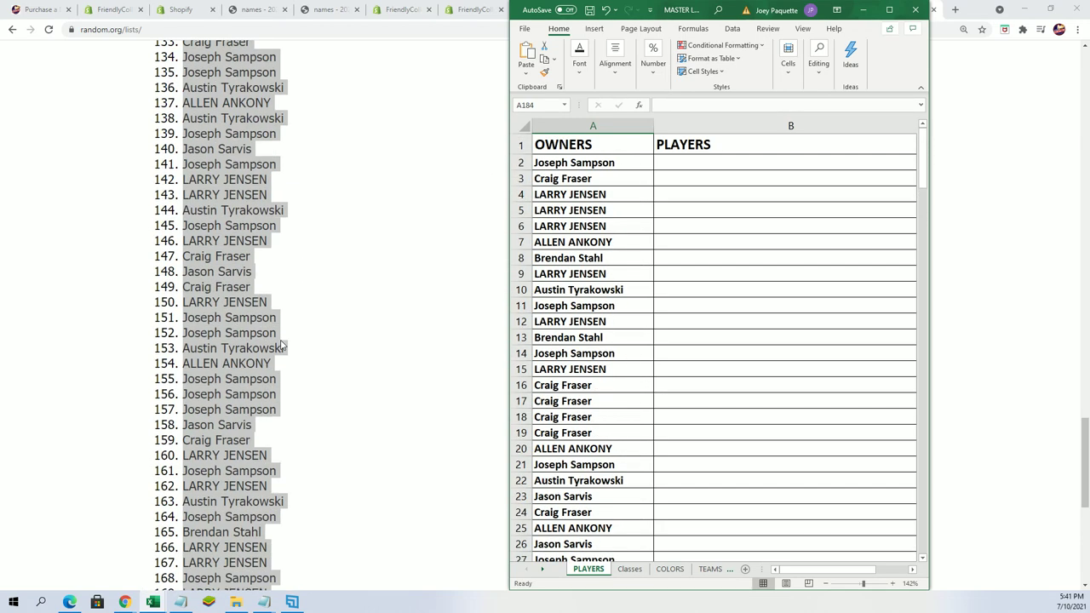
scroll(281, 345, up, 20)
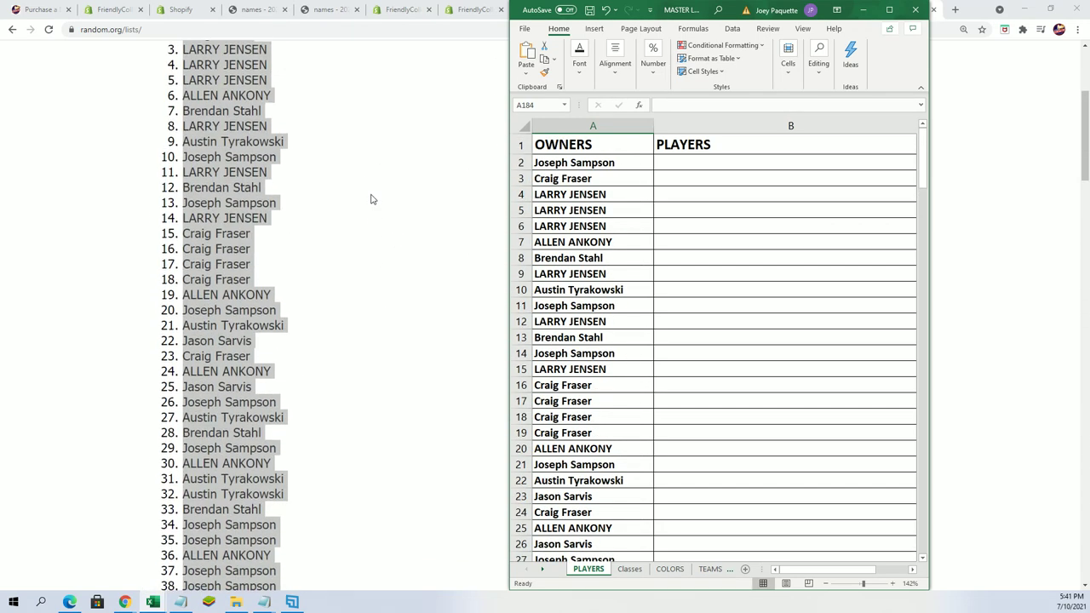
scroll(371, 198, up, 3)
click(681, 159)
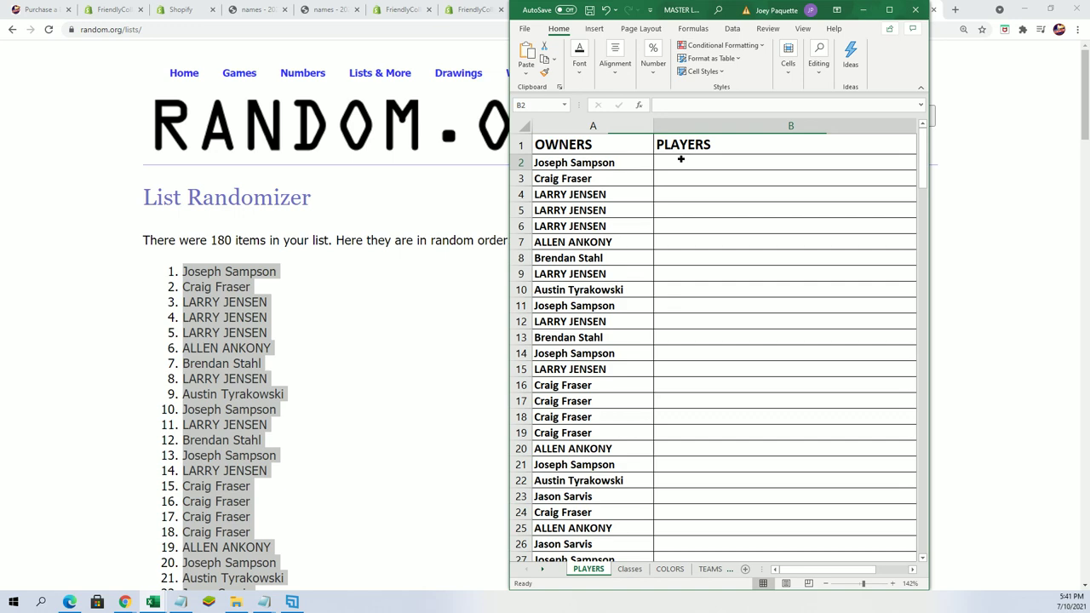
click(862, 11)
mouse_move(380, 74)
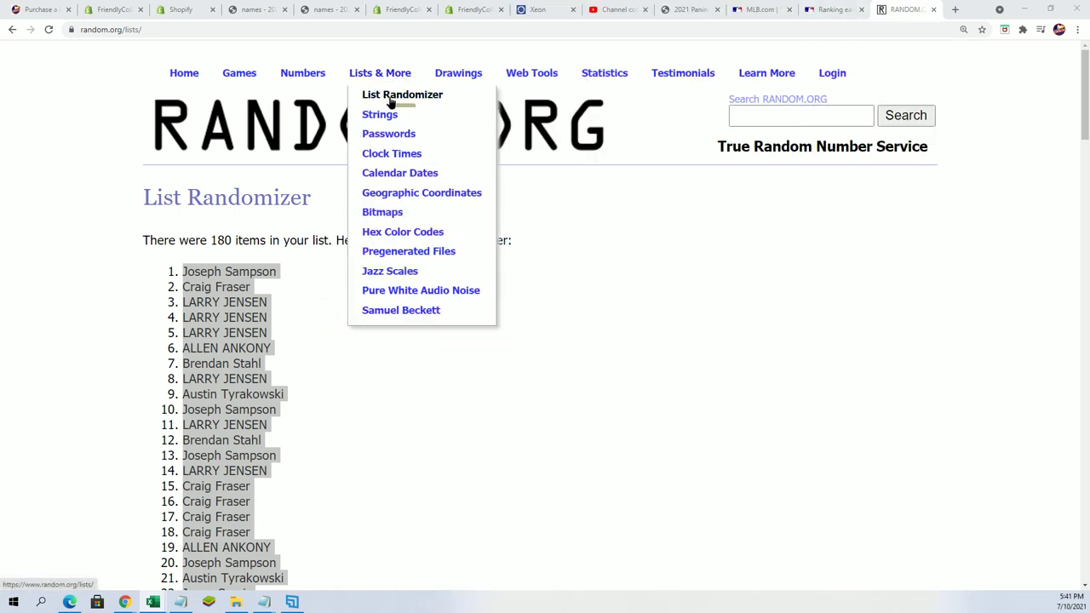
click(391, 94)
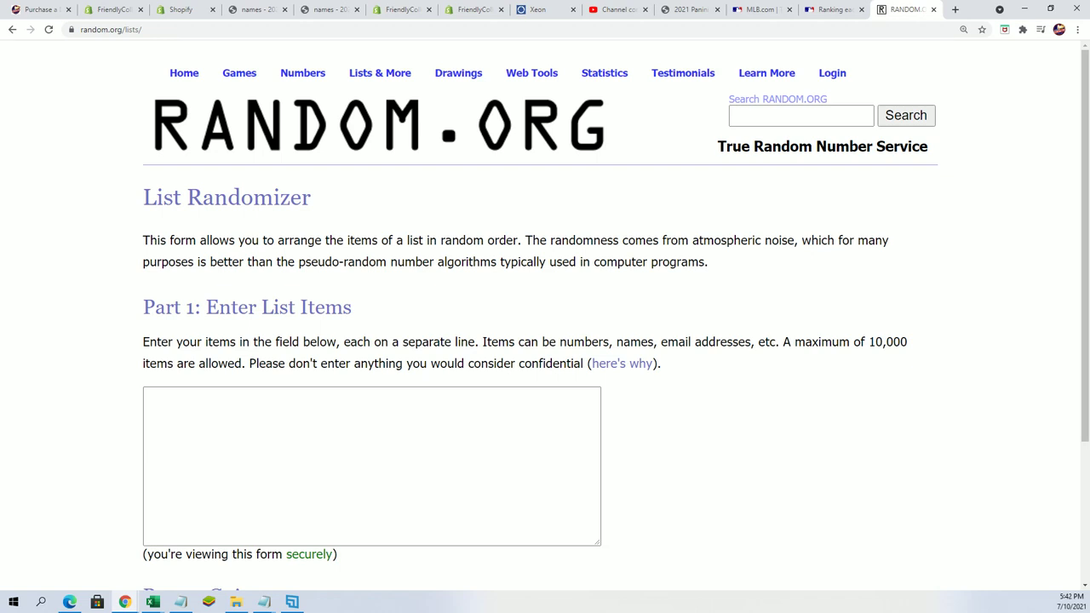
Copy the player names Aaron Judge through Zach Wilson from Notepad, ready to paste into the randomizer
key(alt+Tab)
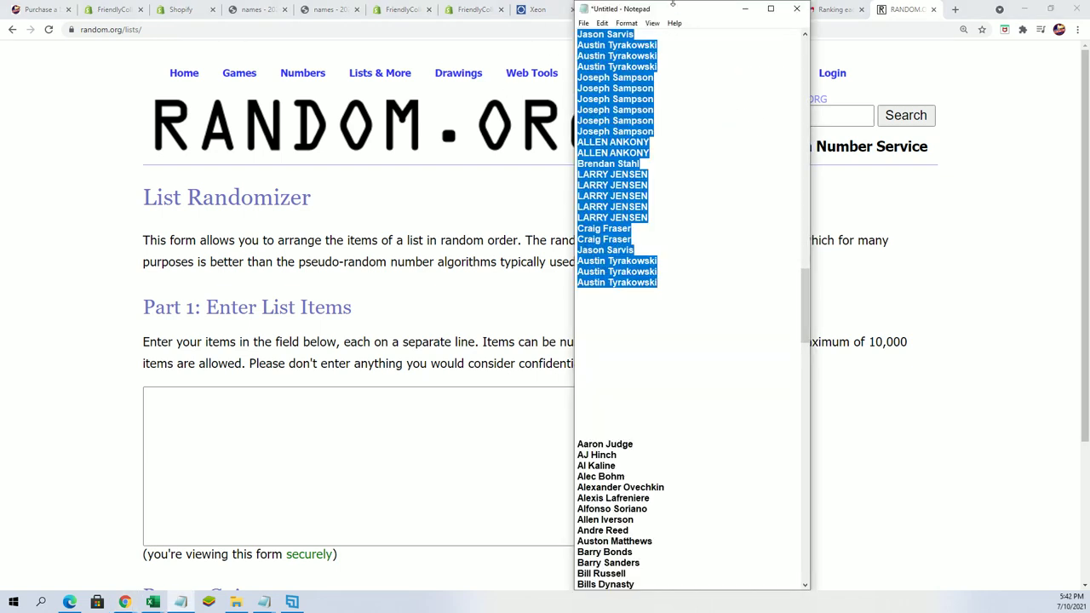
scroll(662, 335, down, 15)
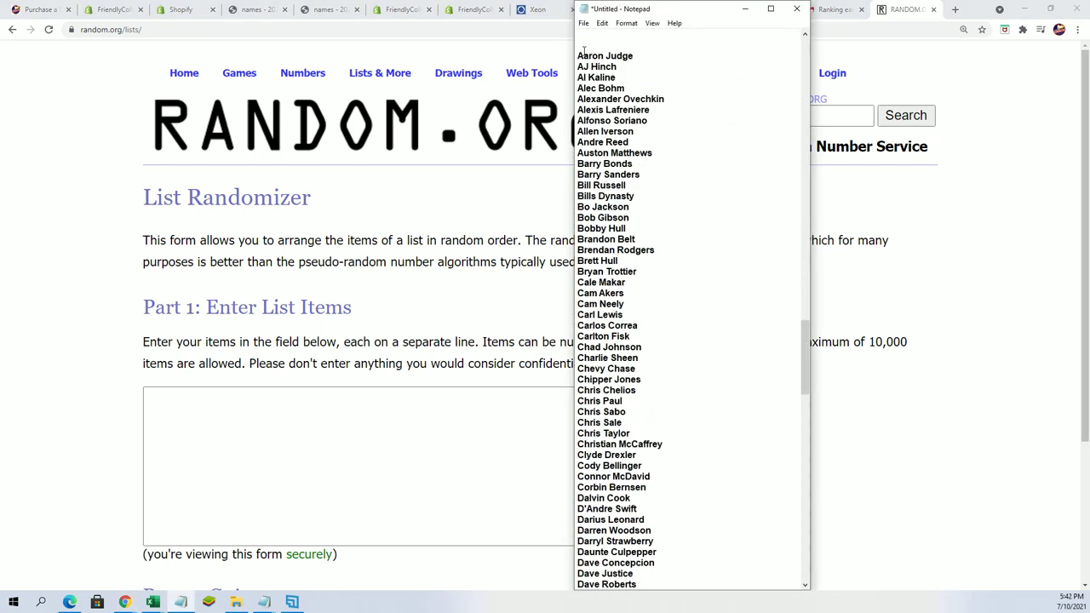
drag(578, 55, 630, 586)
right_click(596, 321)
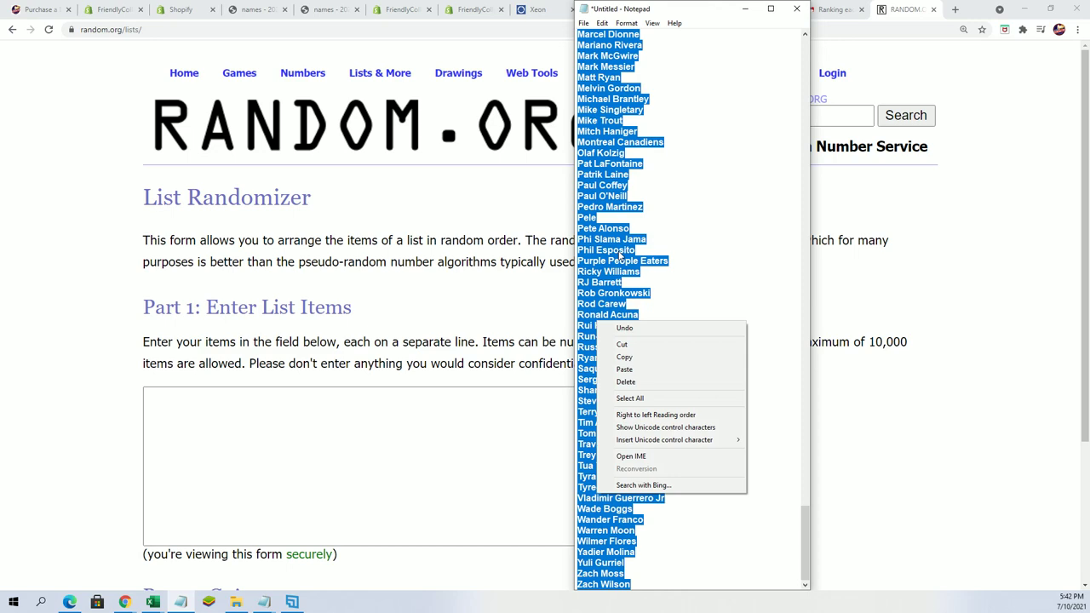
click(630, 357)
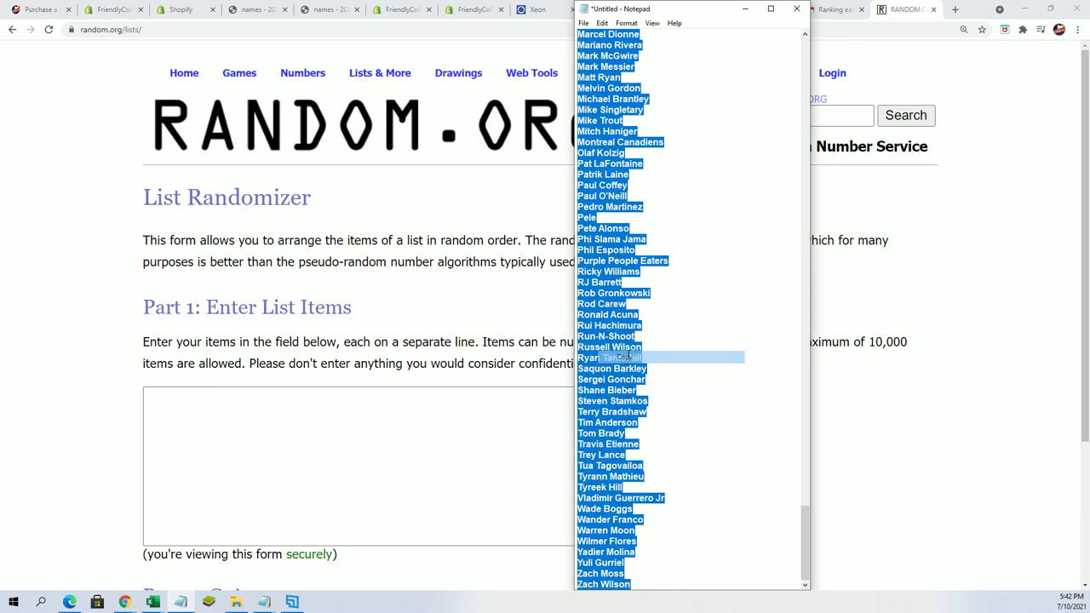
click(289, 418)
right_click(206, 400)
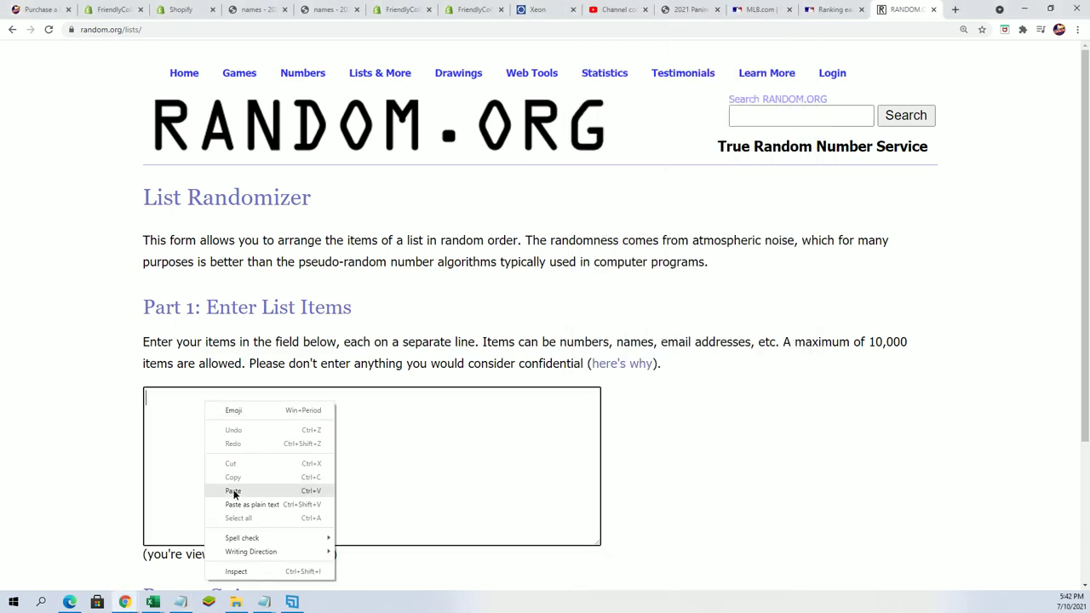
Paste the player names into the List Randomizer and shuffle them several times
click(233, 491)
scroll(742, 401, down, 2)
click(184, 470)
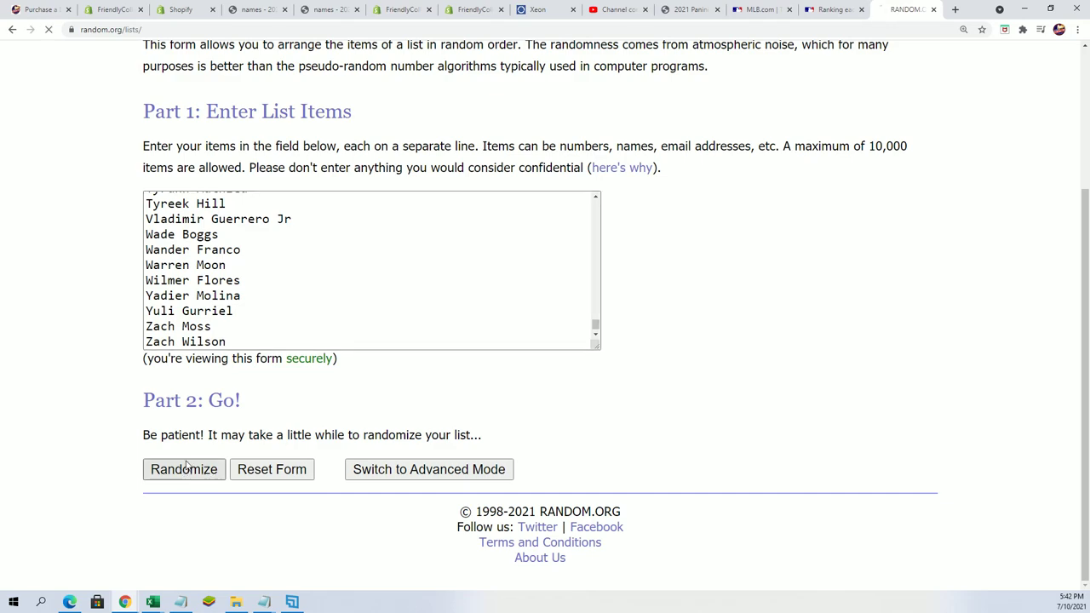
scroll(320, 331, down, 20)
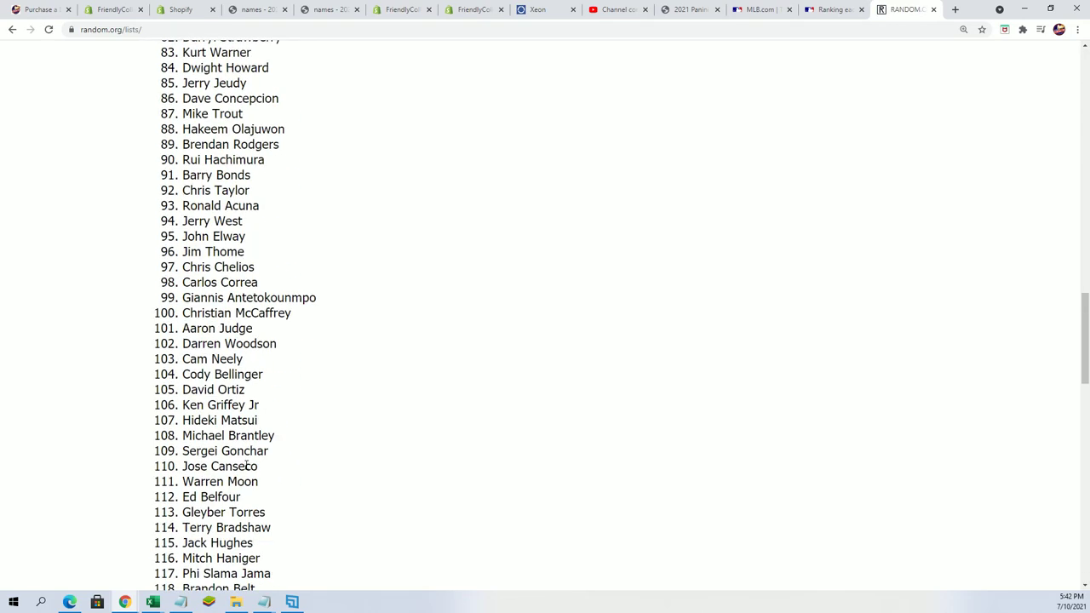
scroll(174, 447, down, 1)
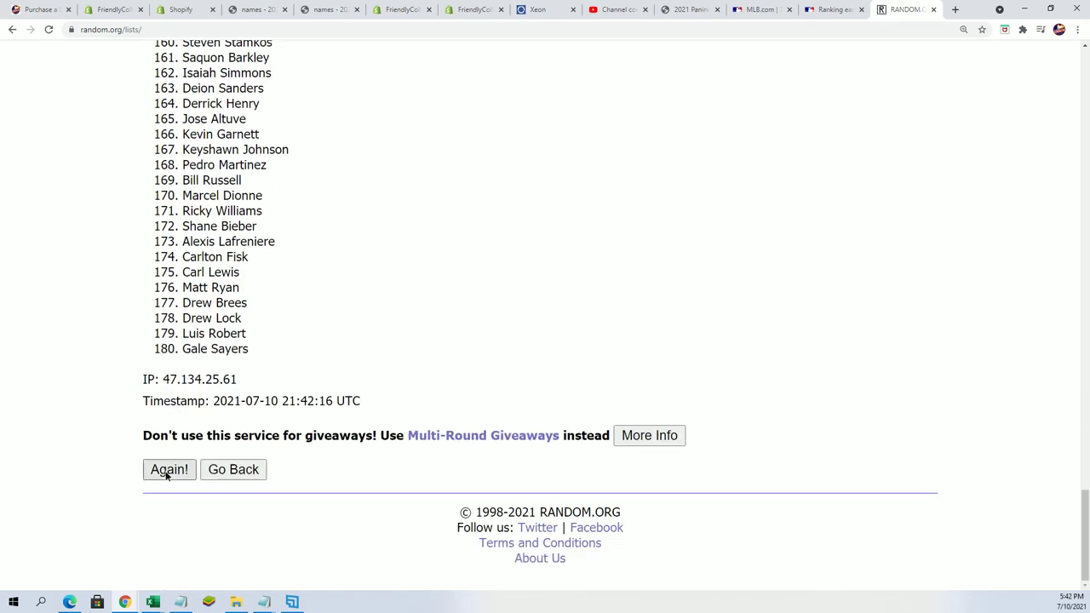
click(164, 470)
scroll(225, 410, down, 20)
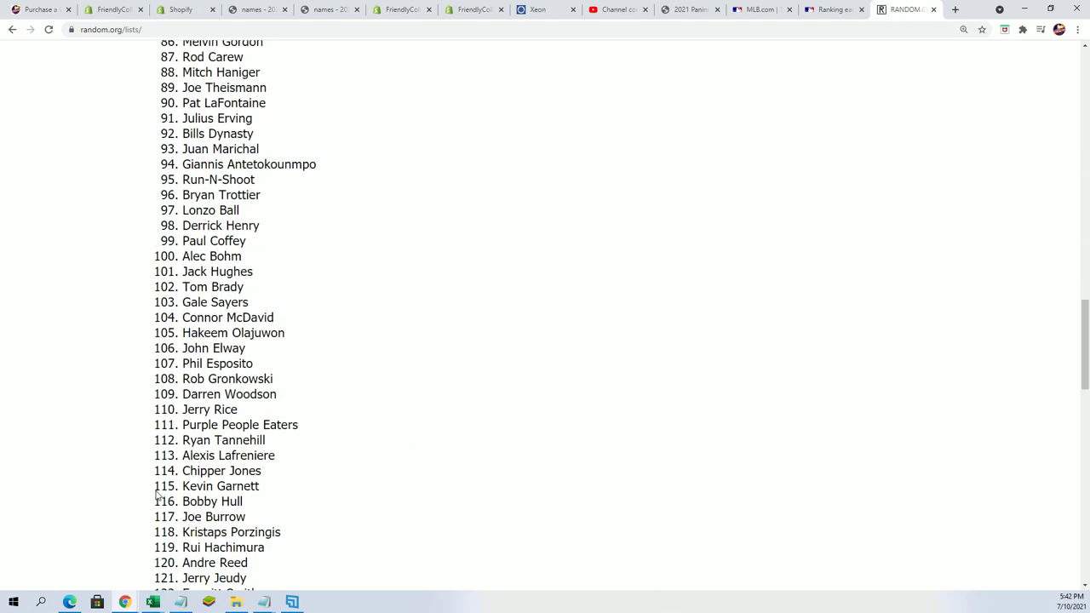
click(169, 471)
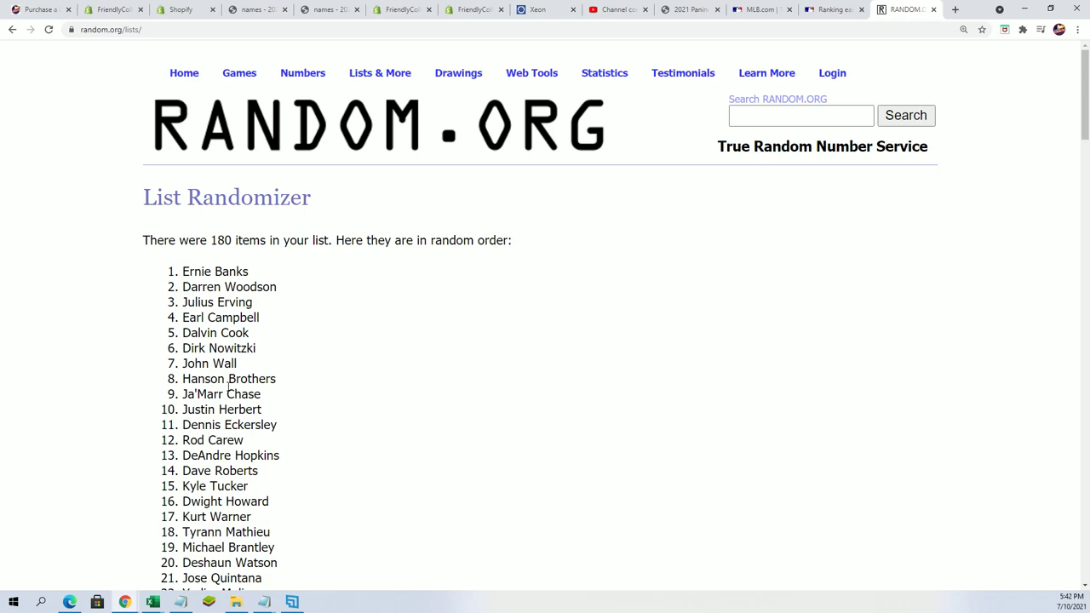
scroll(228, 388, down, 20)
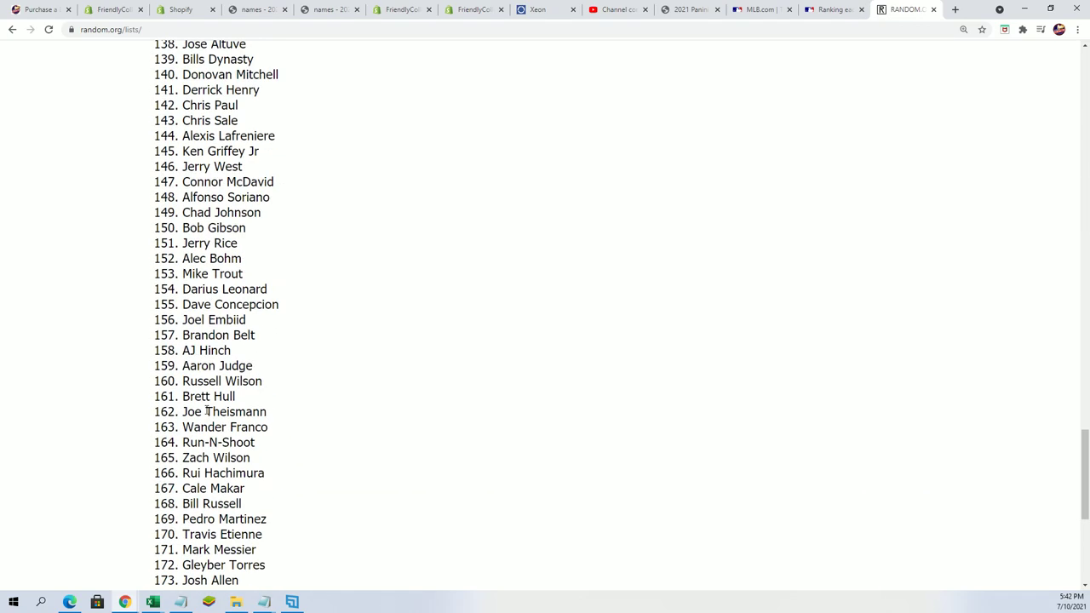
scroll(207, 412, down, 5)
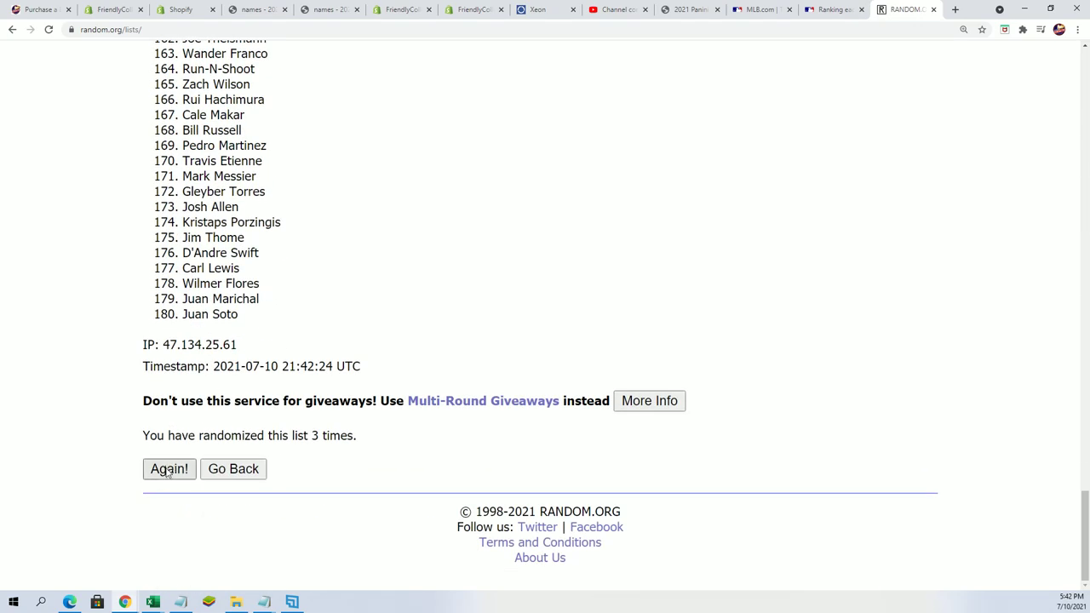
click(168, 470)
Keep reshuffling until seven shuffles leave David Ortiz at the top
scroll(294, 332, down, 5)
scroll(294, 338, down, 20)
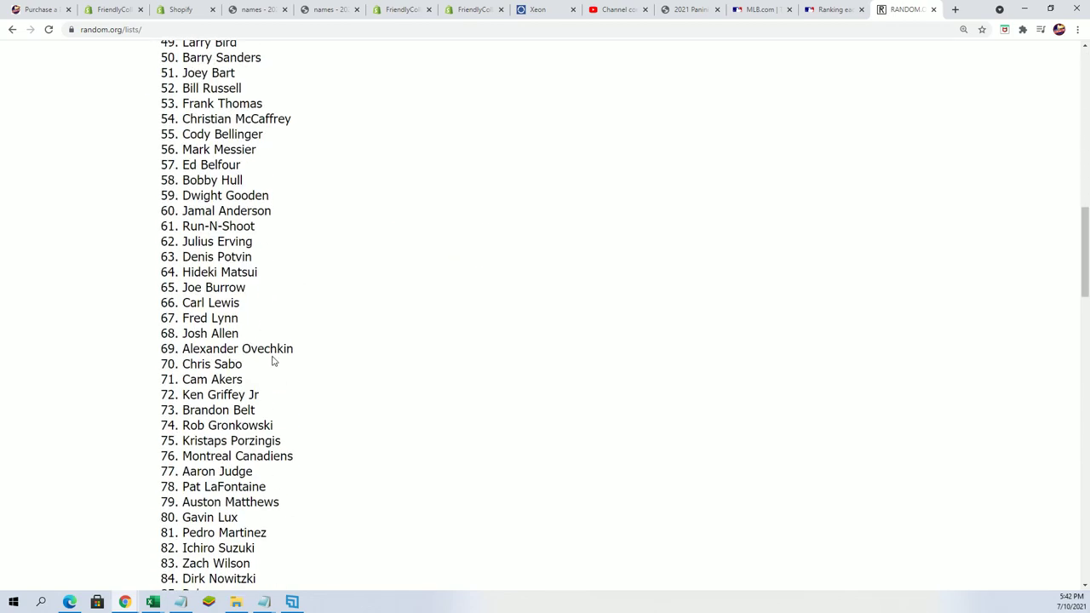
scroll(216, 412, down, 1)
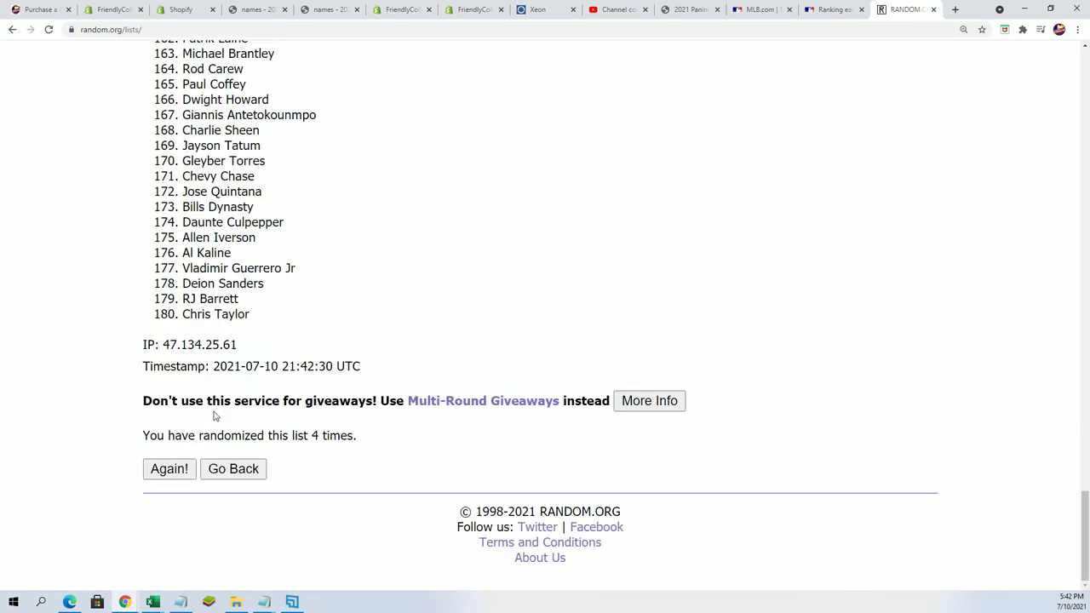
click(168, 469)
scroll(315, 309, down, 16)
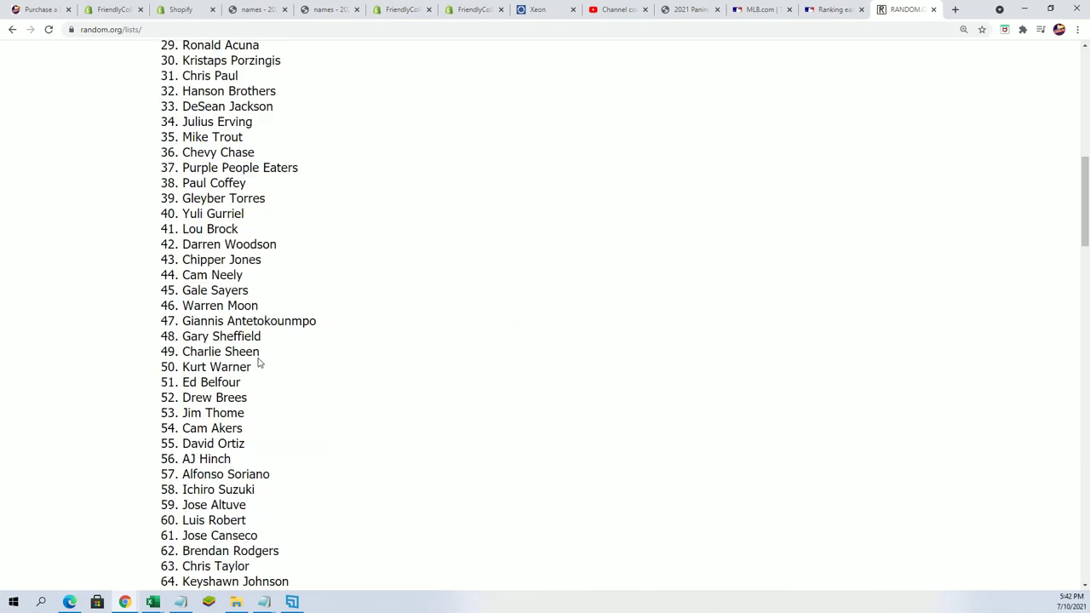
scroll(256, 362, down, 15)
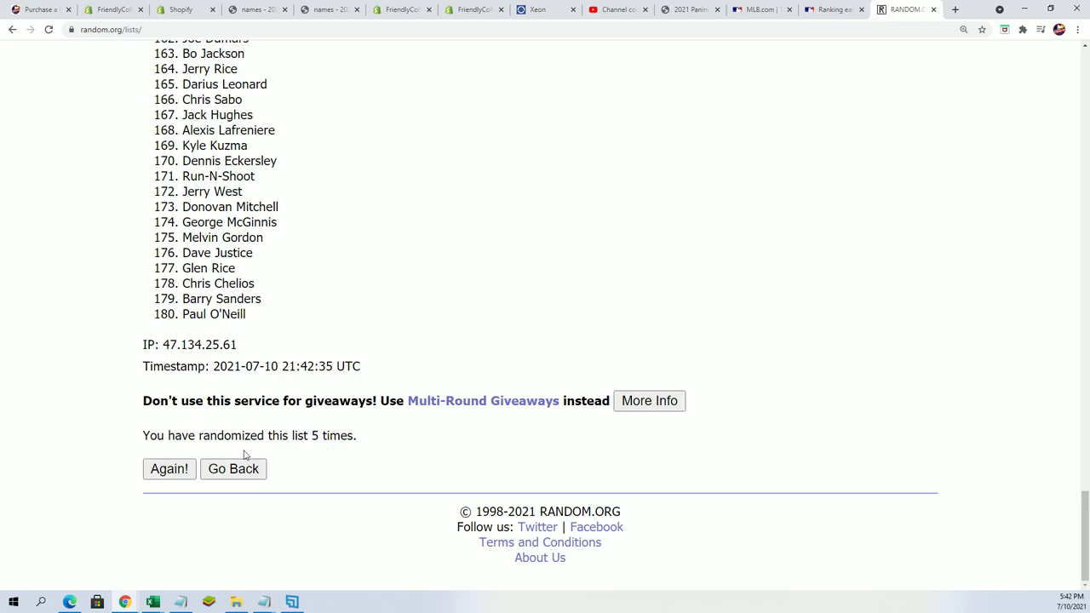
click(163, 469)
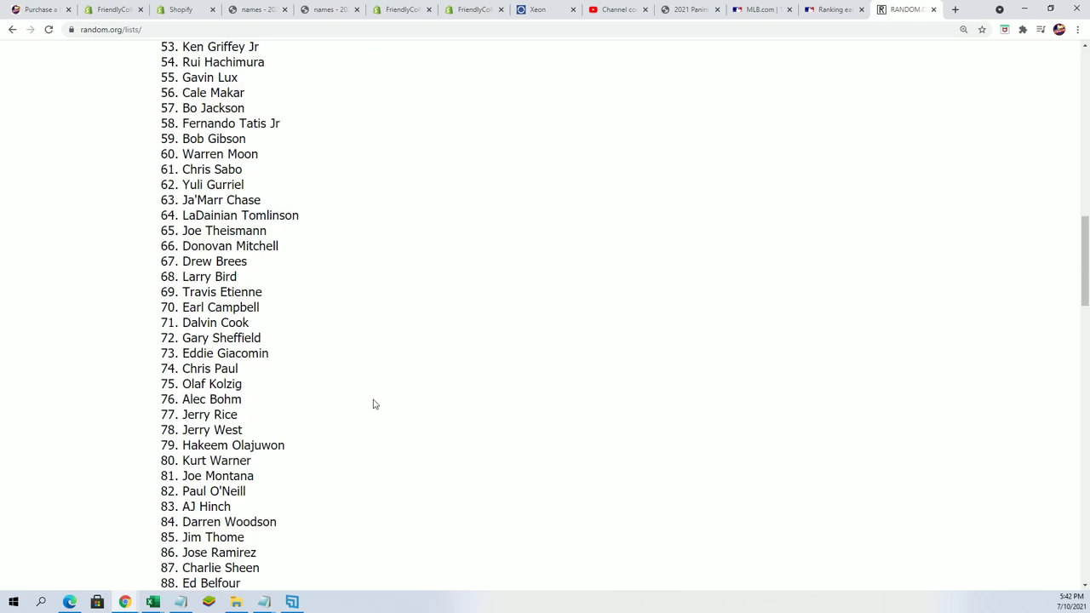
scroll(372, 403, down, 20)
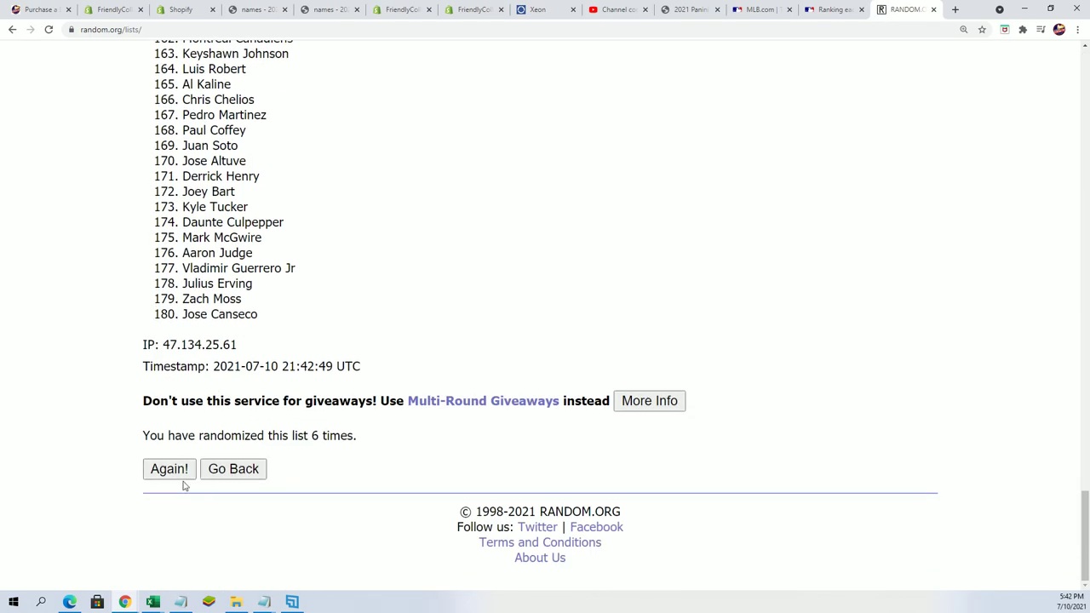
click(166, 470)
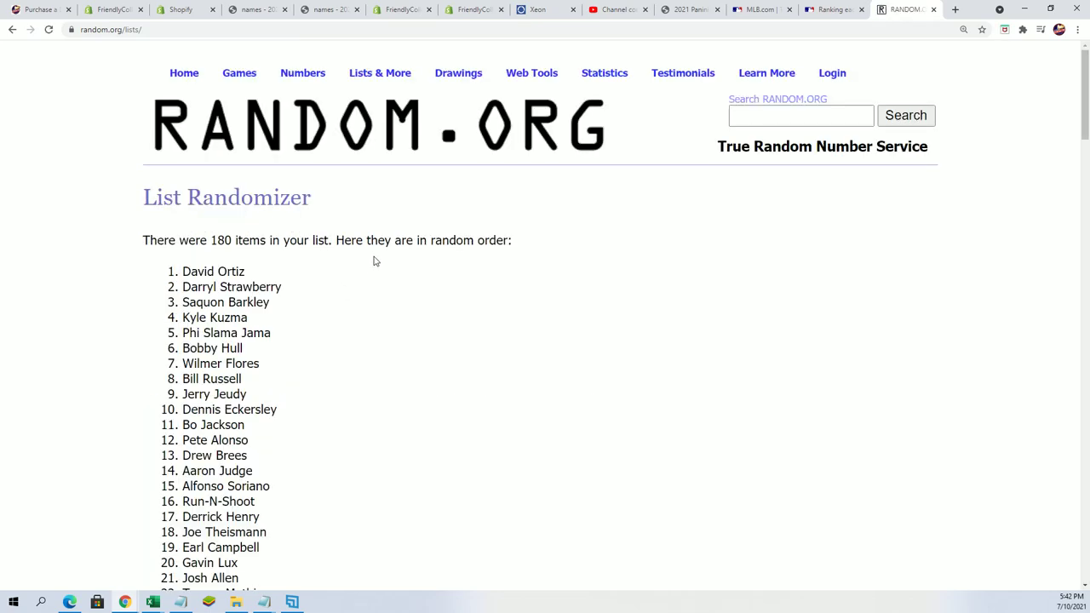
scroll(264, 202, down, 2)
Select and copy the whole 180-name randomized list, then scroll back up
drag(186, 153, 294, 310)
right_click(236, 293)
click(263, 303)
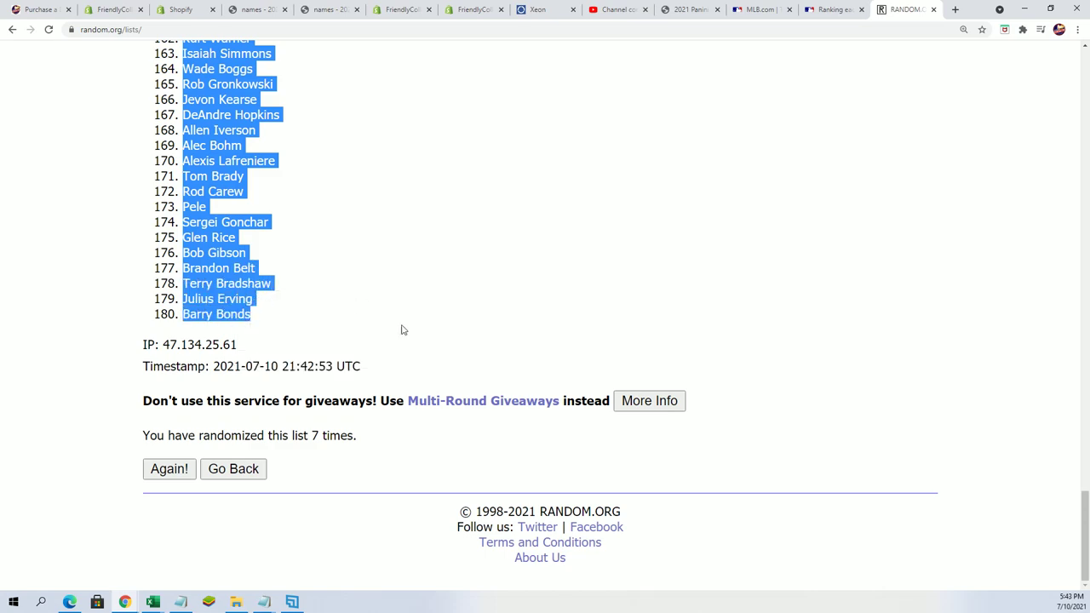
scroll(414, 383, up, 5)
scroll(414, 378, up, 16)
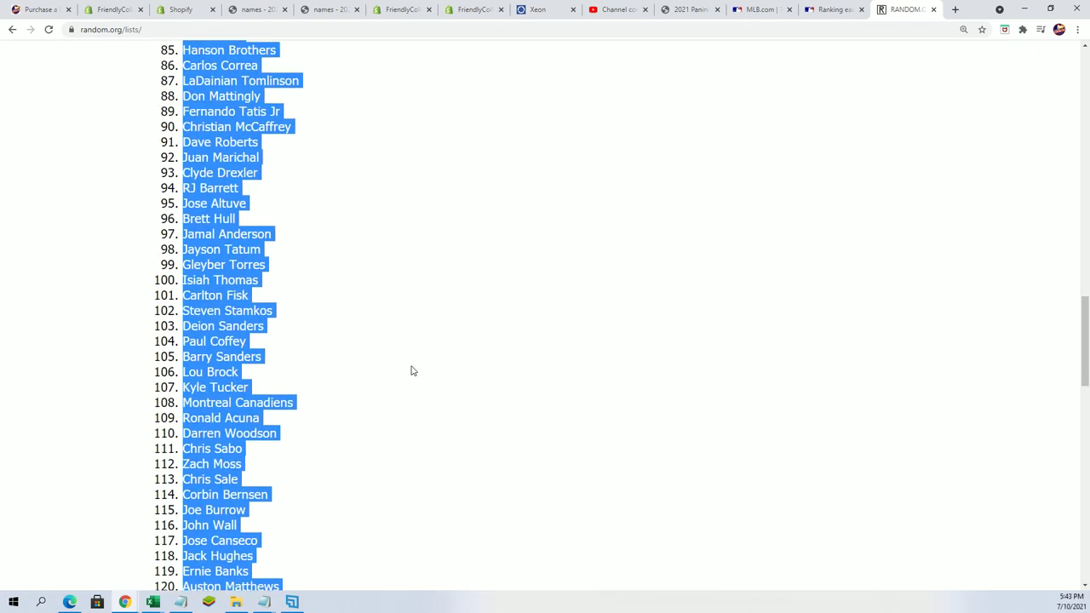
scroll(411, 369, up, 9)
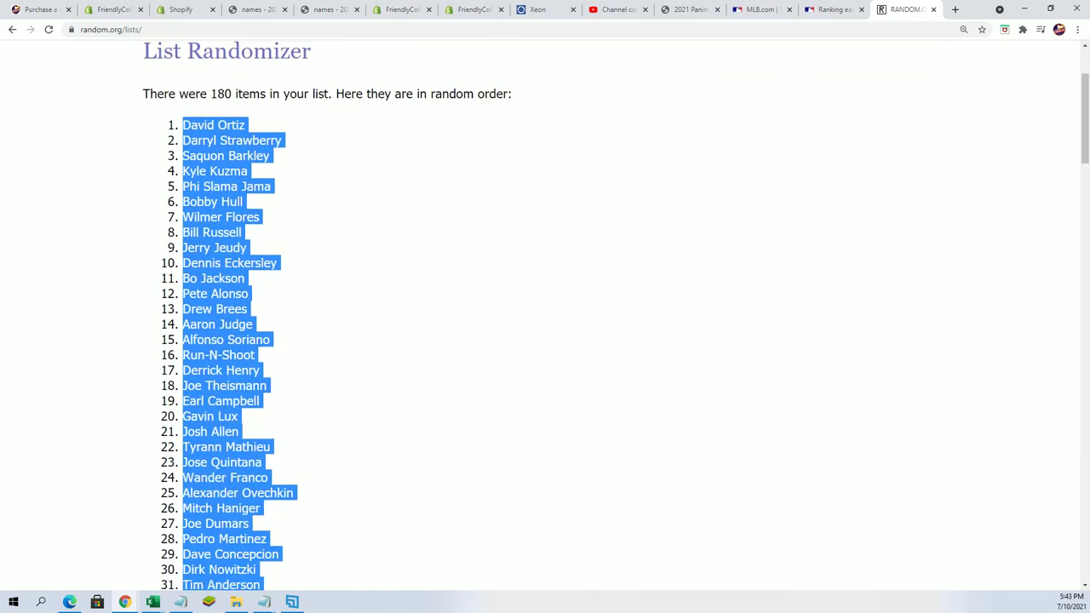
Paste the shuffled player names into B2 as Unicode Text, starting with David Ortiz
key(alt+Tab)
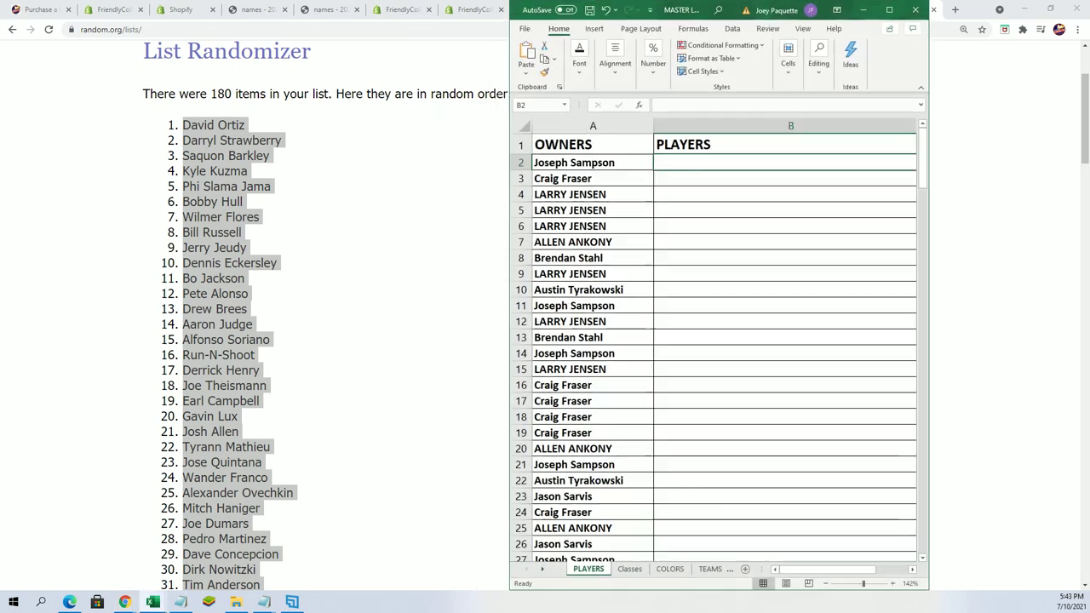
right_click(687, 166)
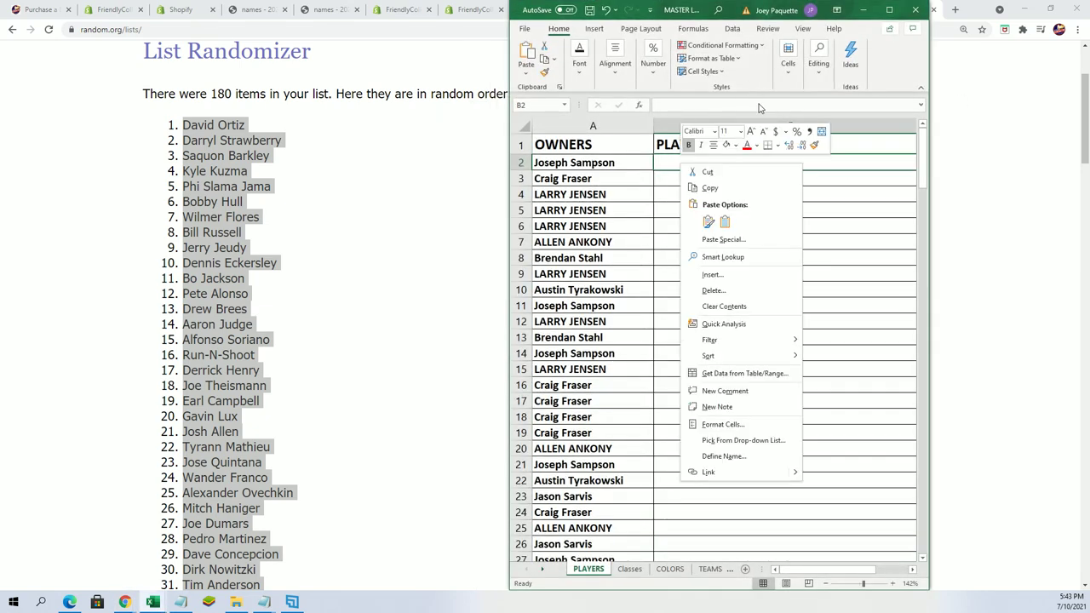
click(707, 240)
click(619, 179)
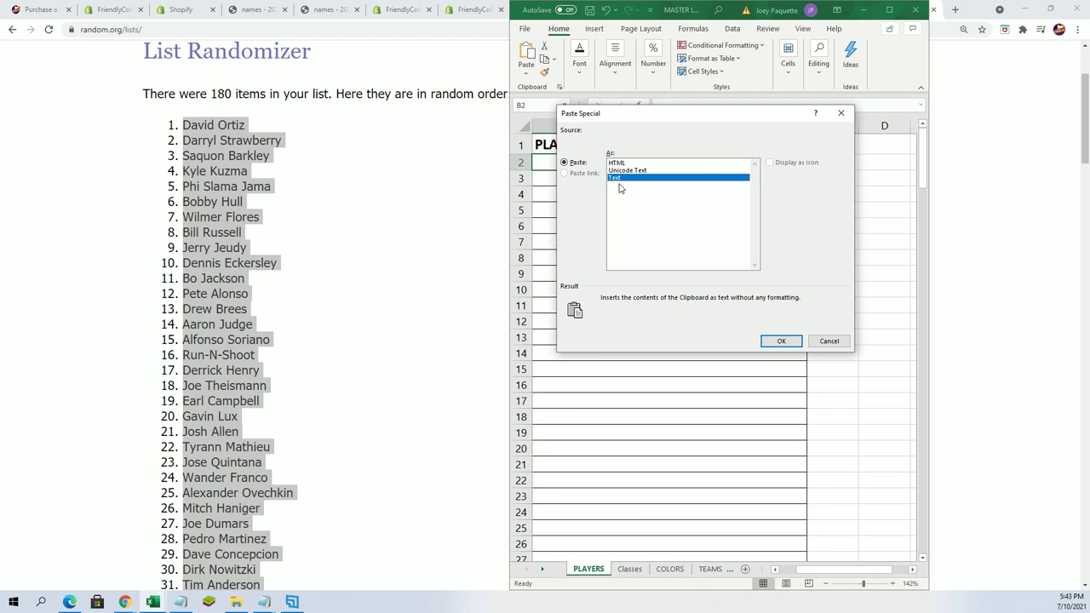
click(779, 338)
click(669, 195)
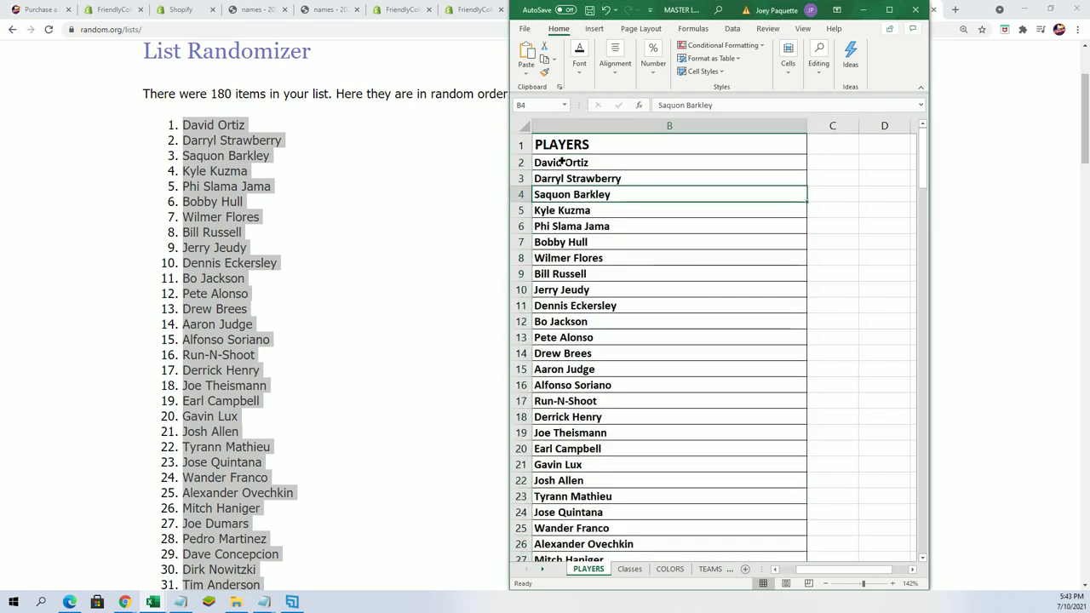
drag(670, 162, 562, 179)
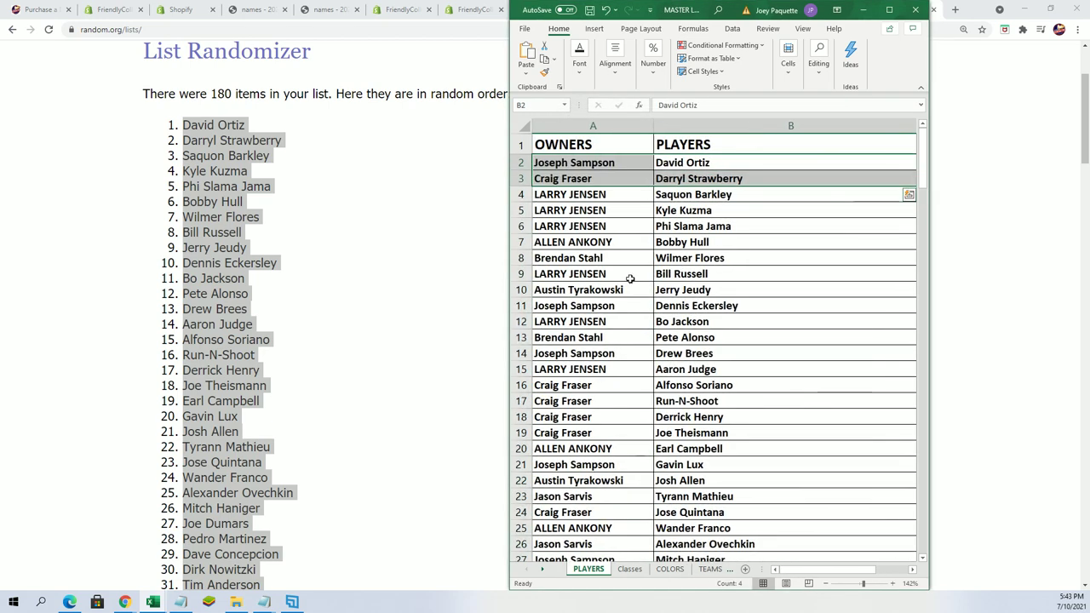
click(647, 126)
drag(653, 126, 634, 136)
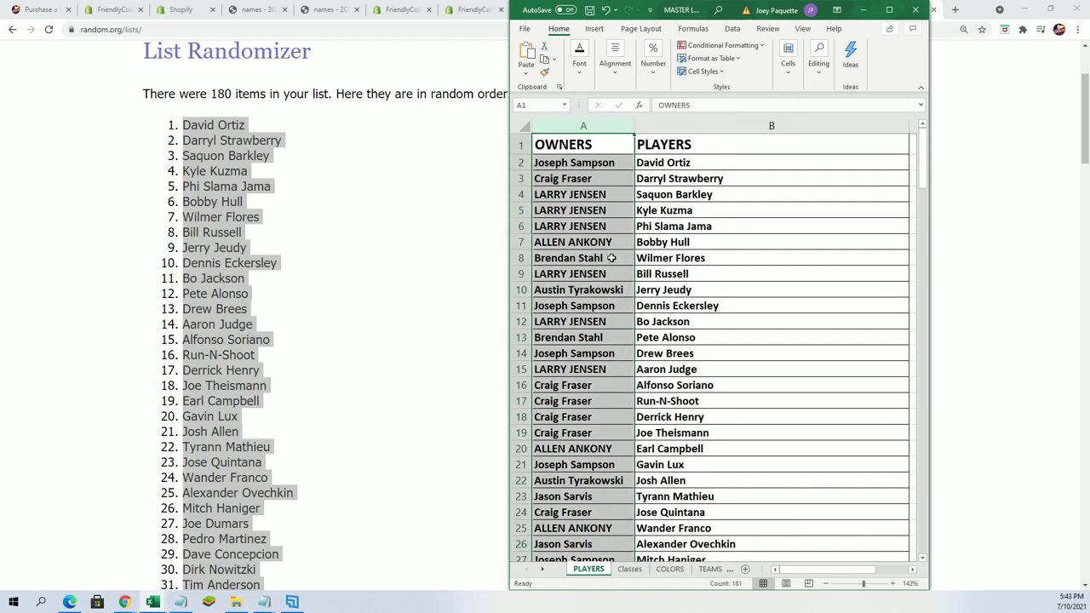
click(659, 464)
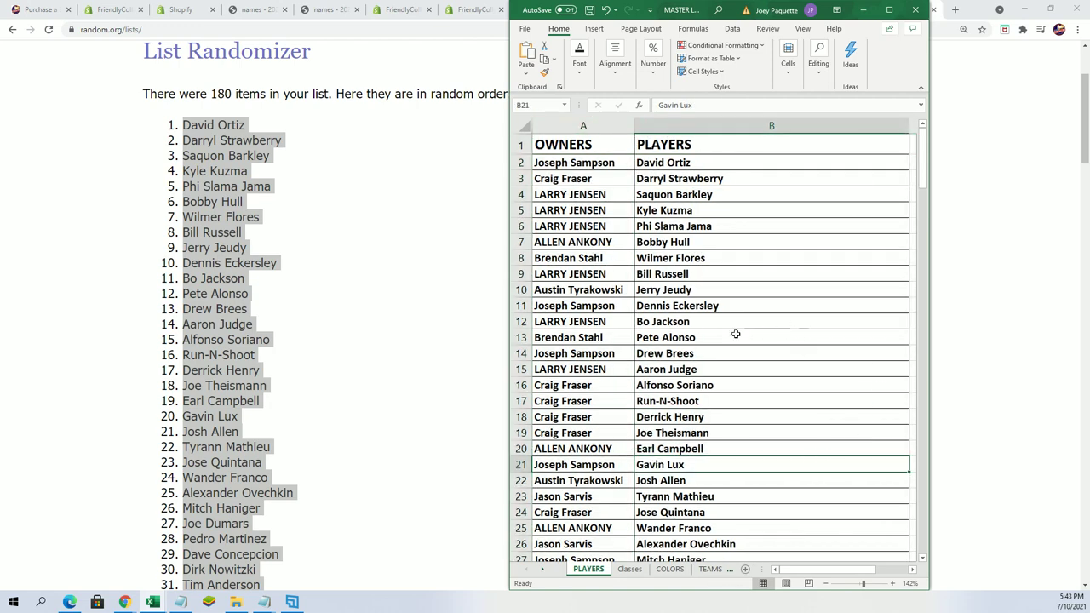
click(772, 368)
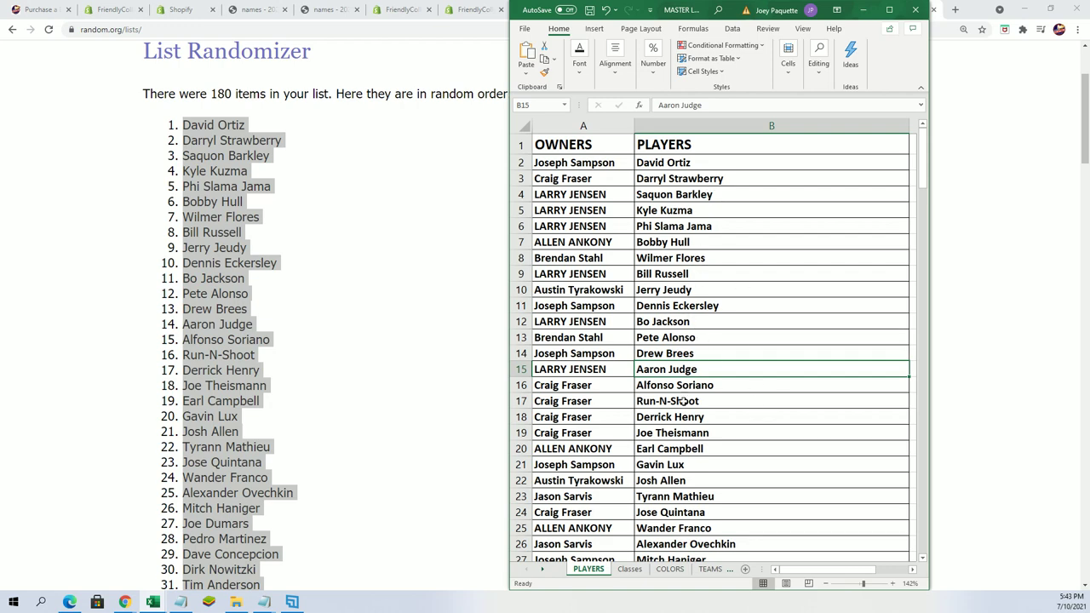
scroll(709, 437, down, 2)
click(719, 436)
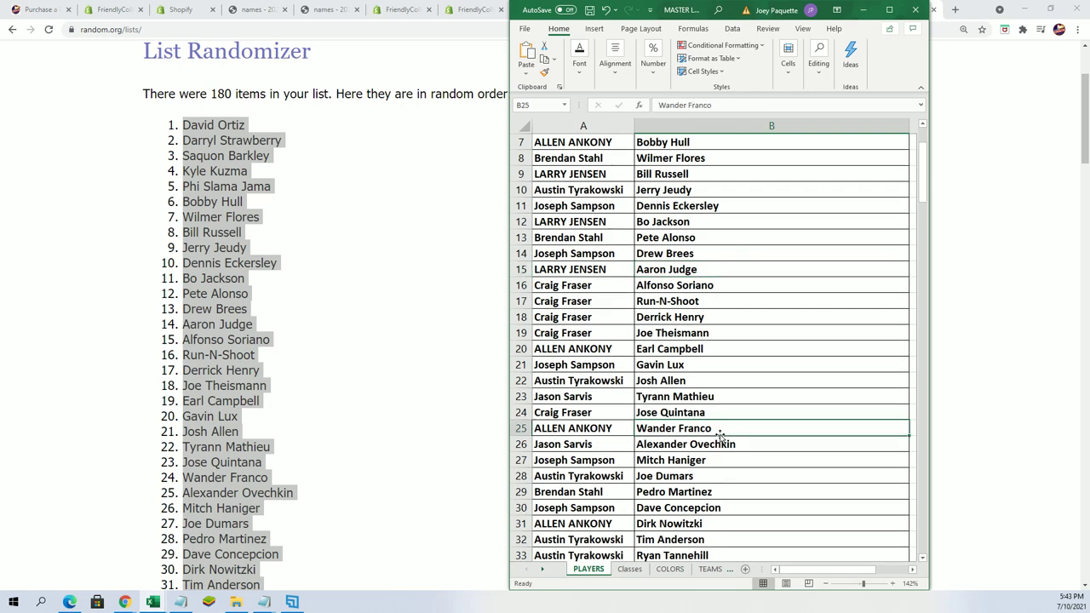
scroll(745, 478, down, 4)
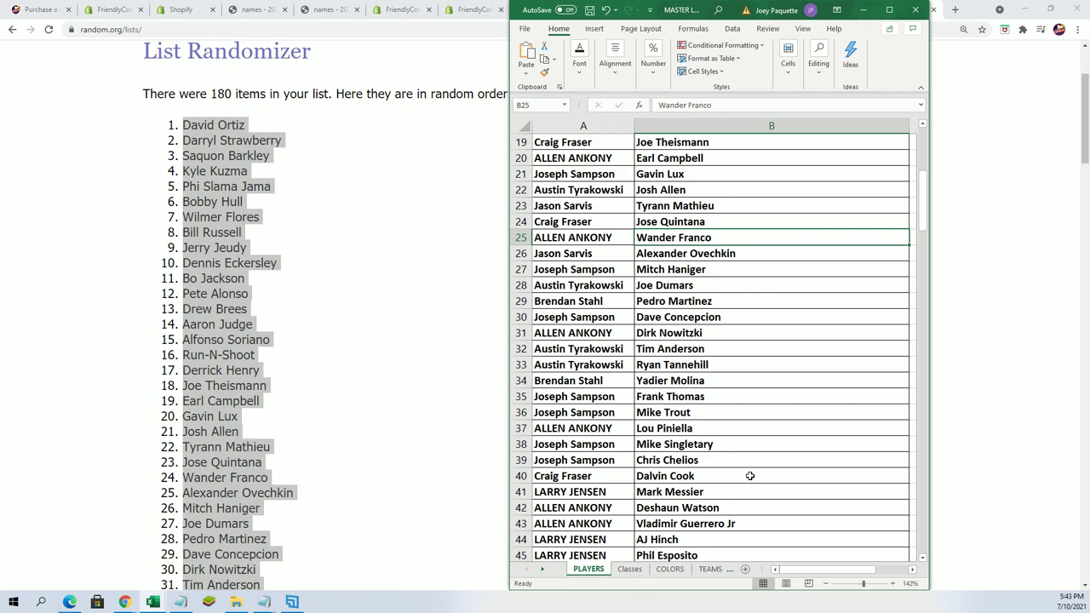
scroll(748, 473, down, 1)
click(715, 364)
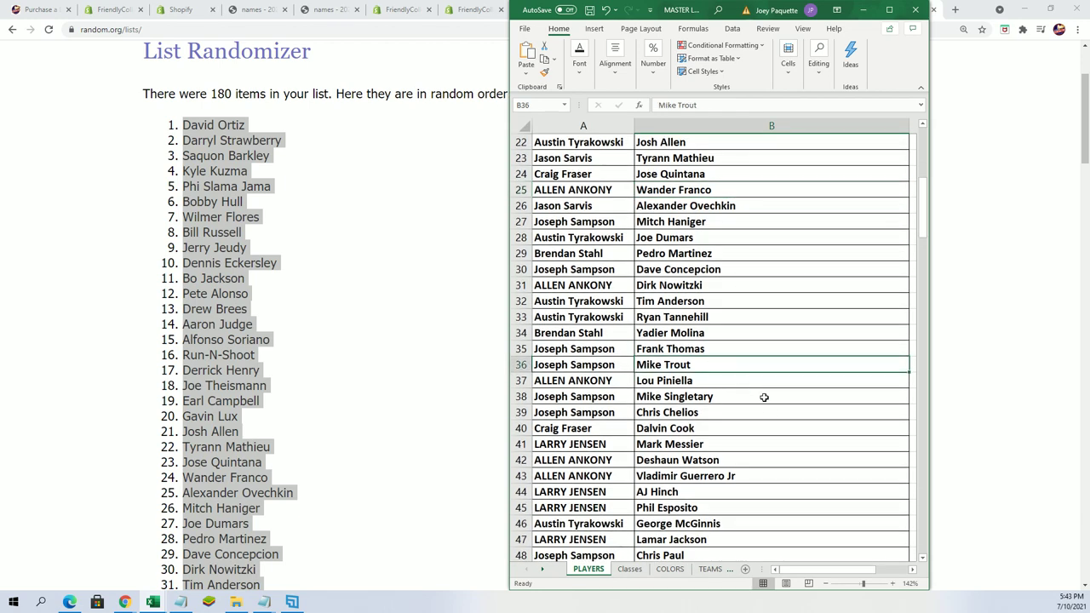
scroll(764, 397, down, 1)
click(770, 429)
scroll(772, 428, down, 1)
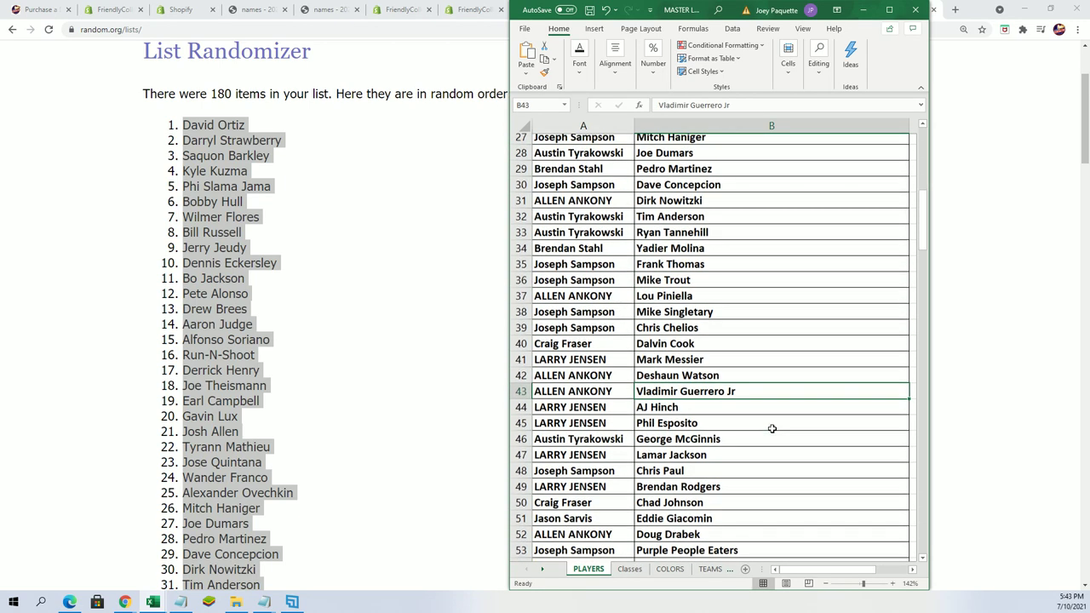
scroll(772, 428, down, 1)
scroll(772, 428, down, 1)
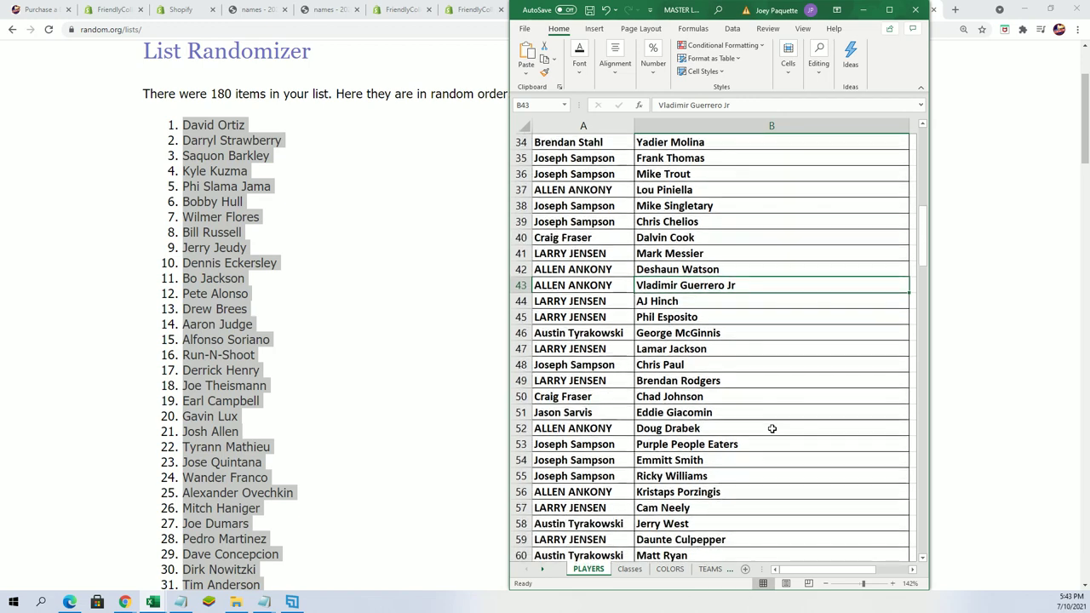
scroll(771, 428, down, 2)
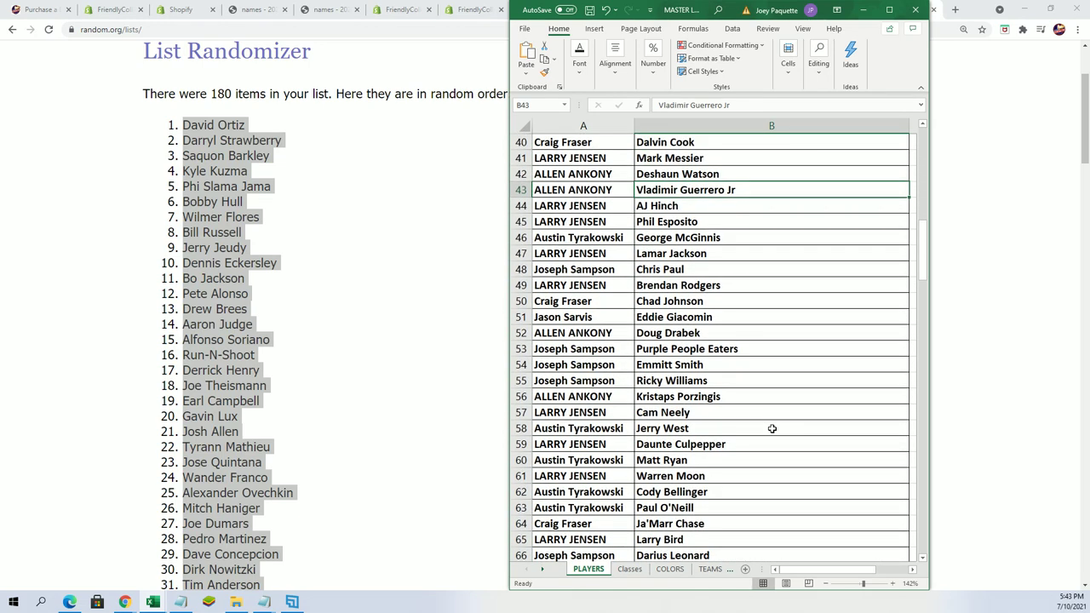
scroll(772, 429, down, 2)
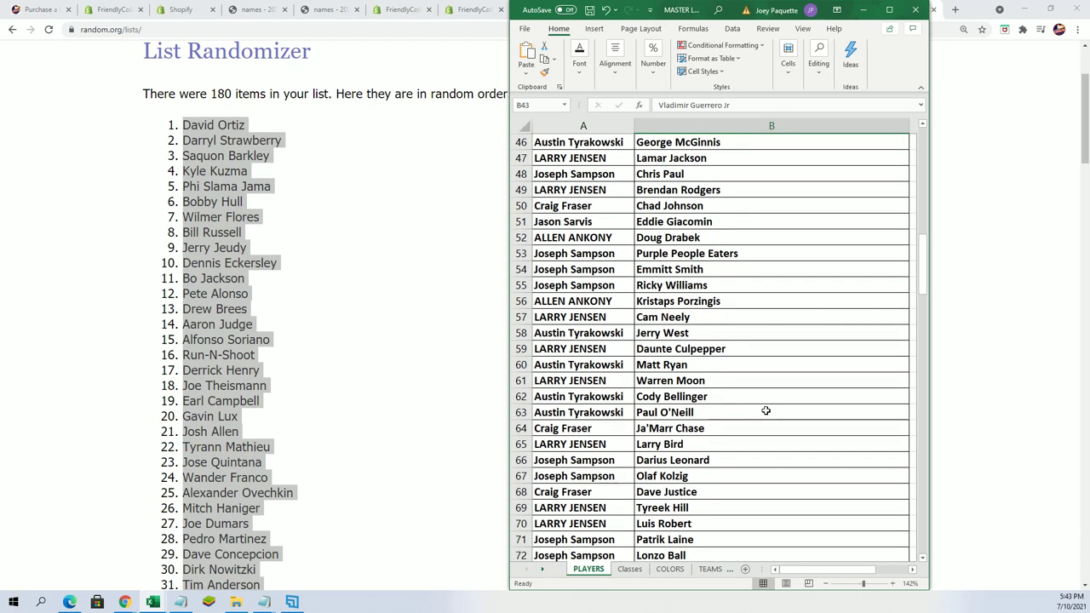
scroll(766, 411, down, 3)
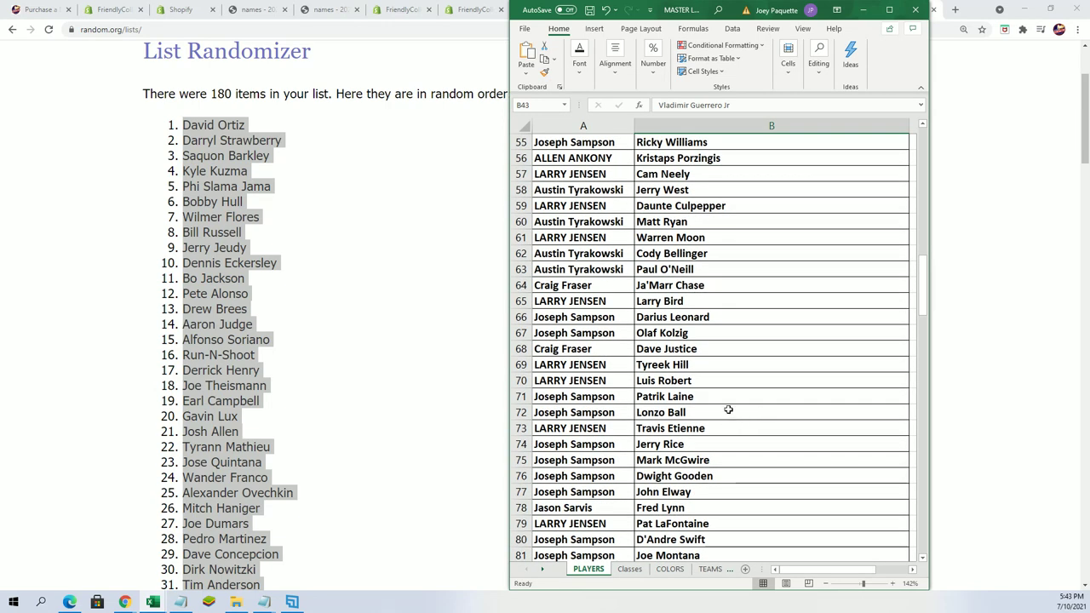
click(608, 296)
scroll(730, 422, down, 1)
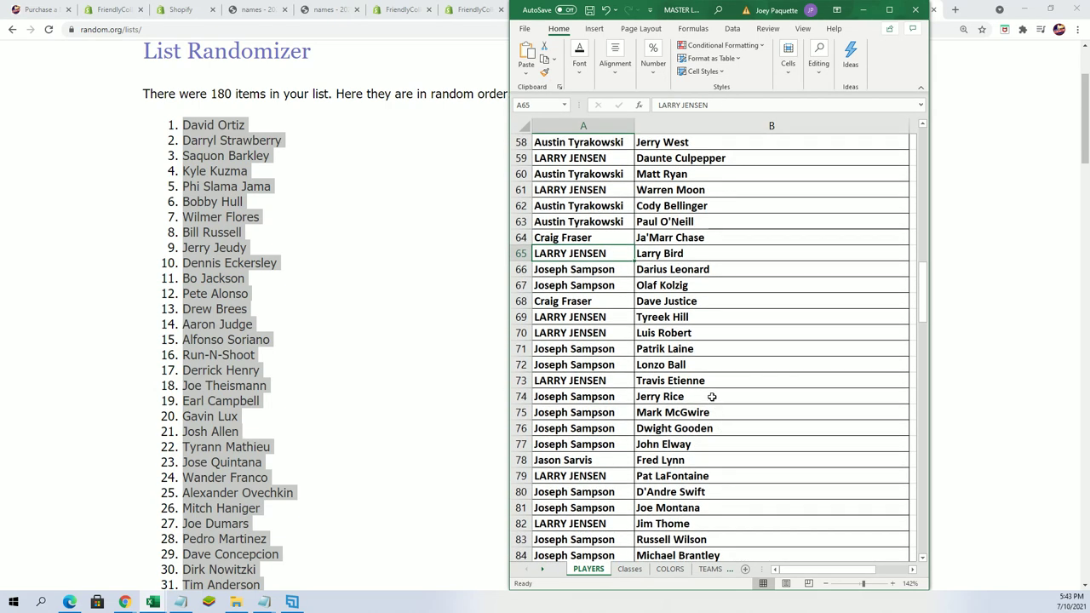
click(733, 397)
scroll(758, 428, down, 4)
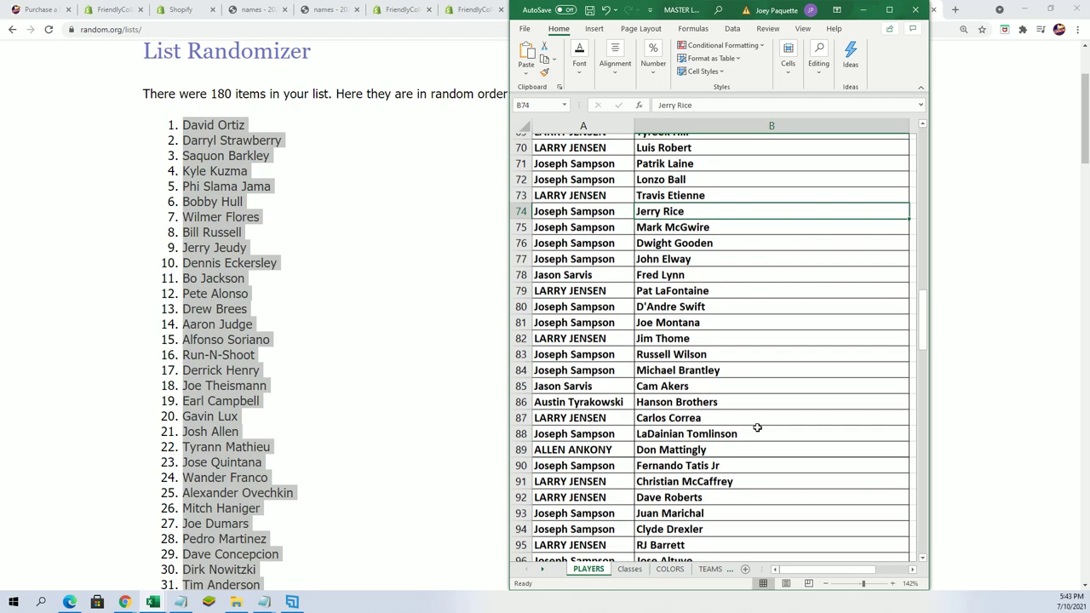
click(766, 397)
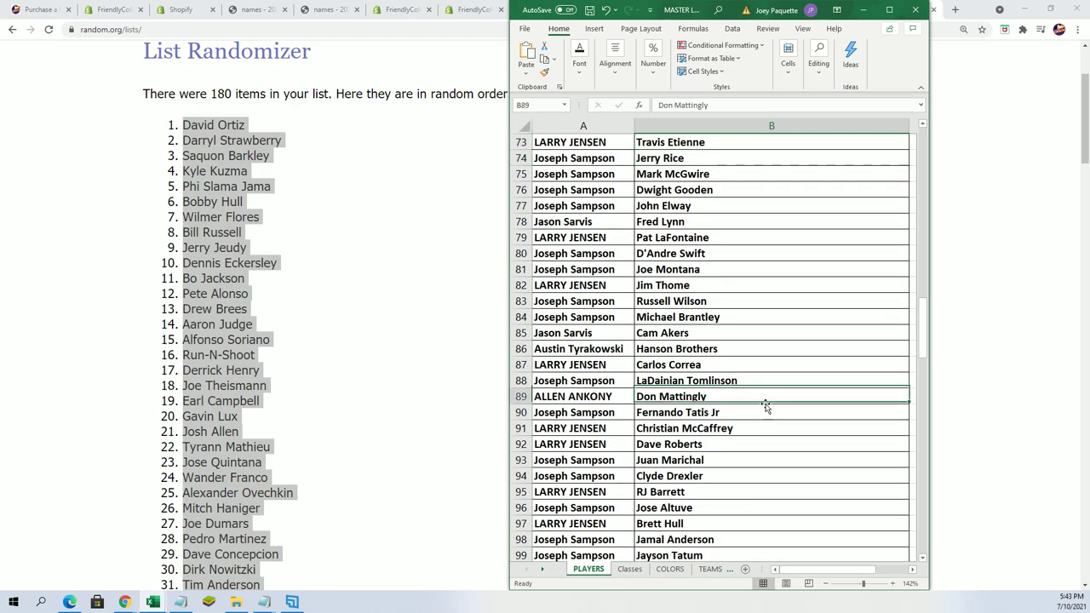
scroll(773, 426, down, 1)
scroll(749, 401, up, 1)
click(747, 413)
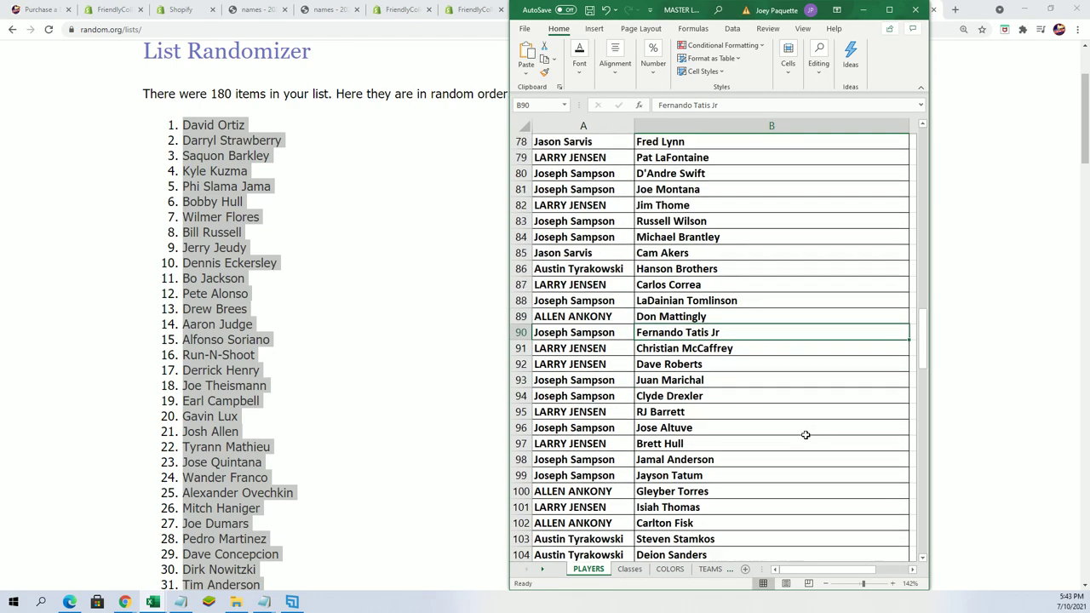
scroll(805, 435, down, 5)
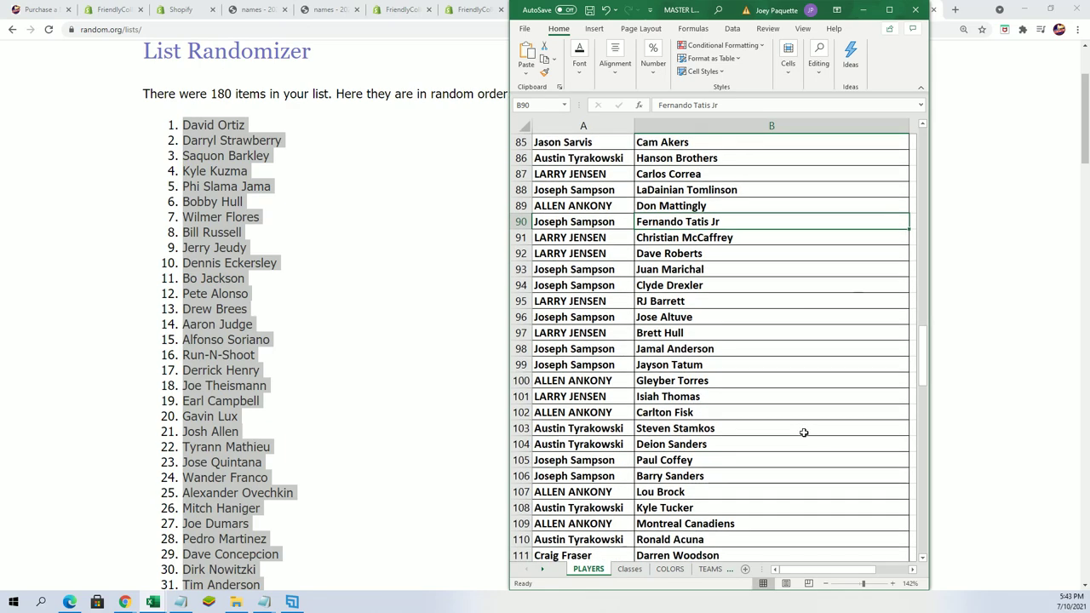
scroll(803, 433, down, 1)
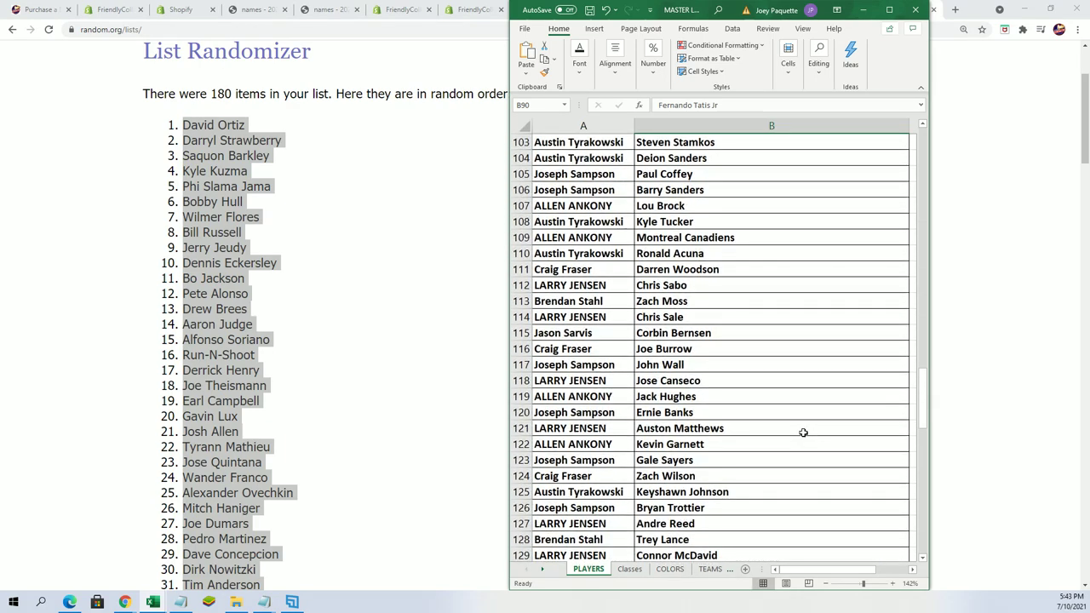
scroll(803, 432, down, 1)
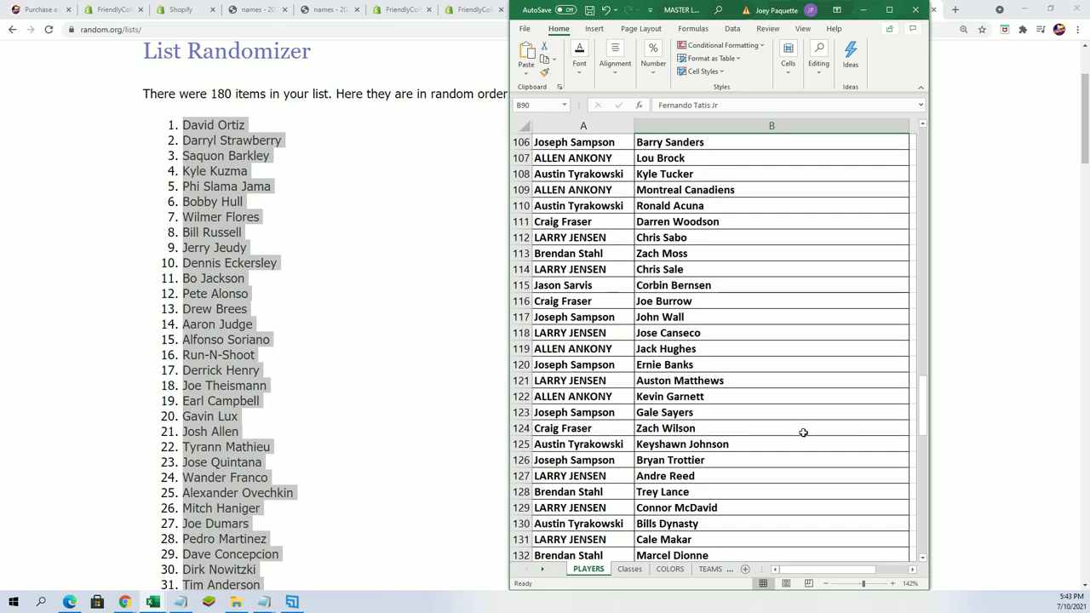
click(600, 207)
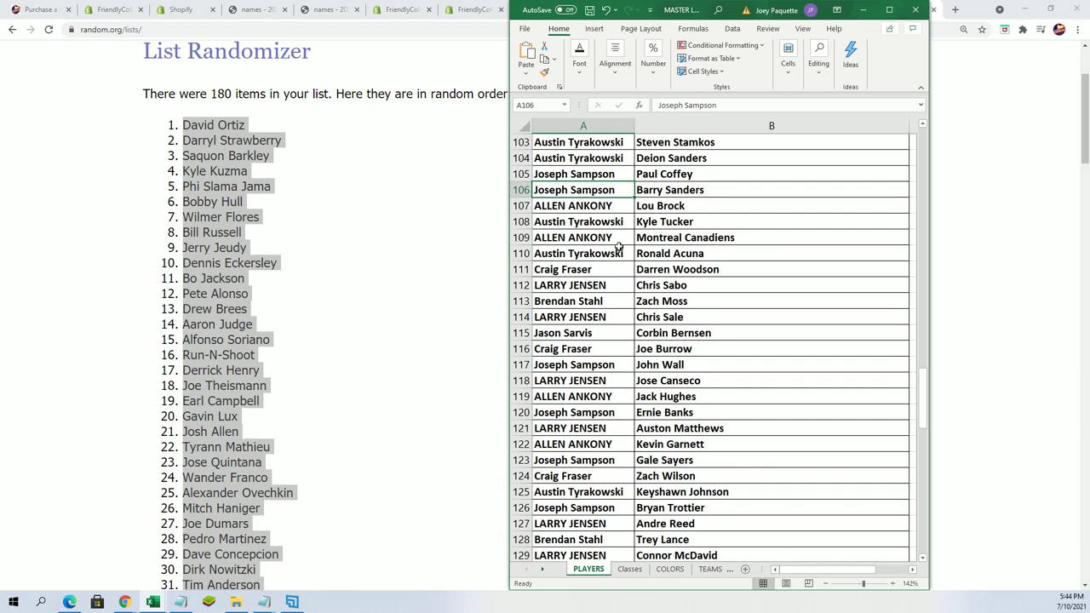
drag(620, 259, 617, 254)
scroll(688, 262, down, 1)
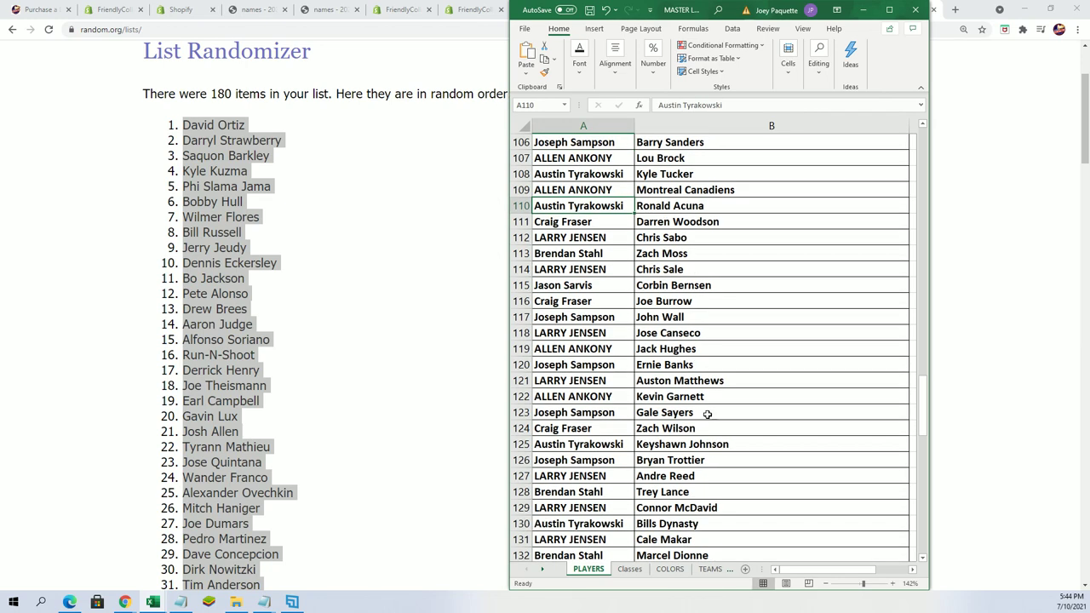
scroll(717, 440, down, 3)
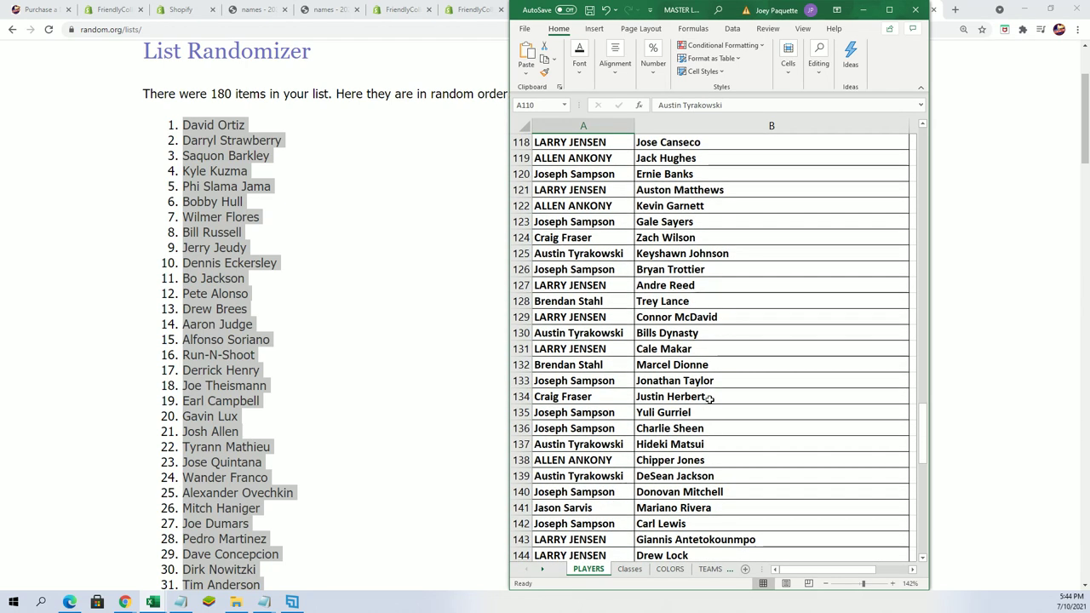
click(724, 399)
scroll(741, 422, down, 1)
scroll(759, 427, down, 2)
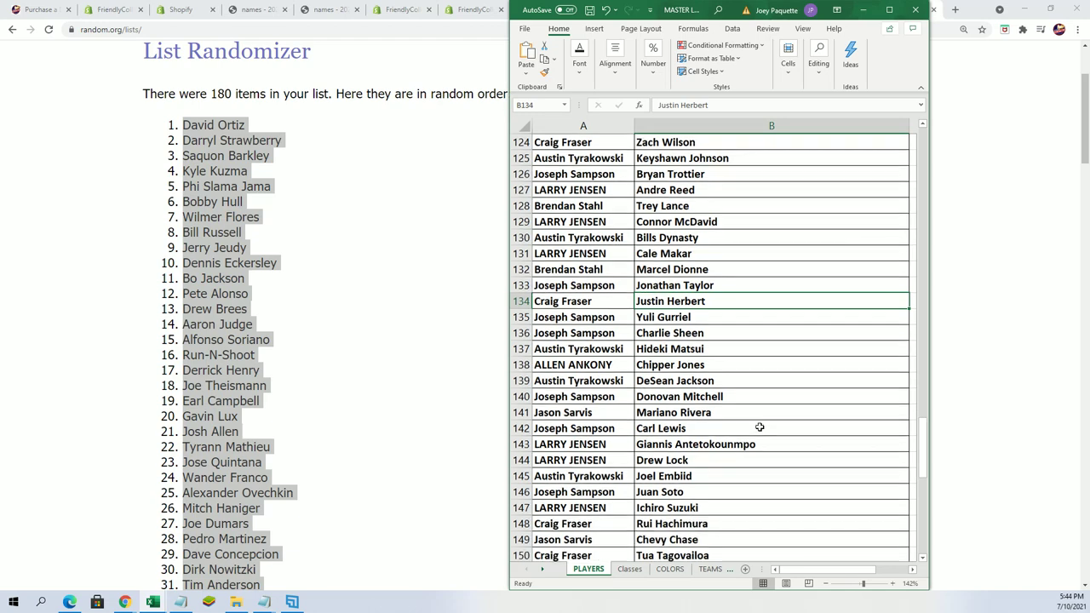
scroll(754, 423, down, 1)
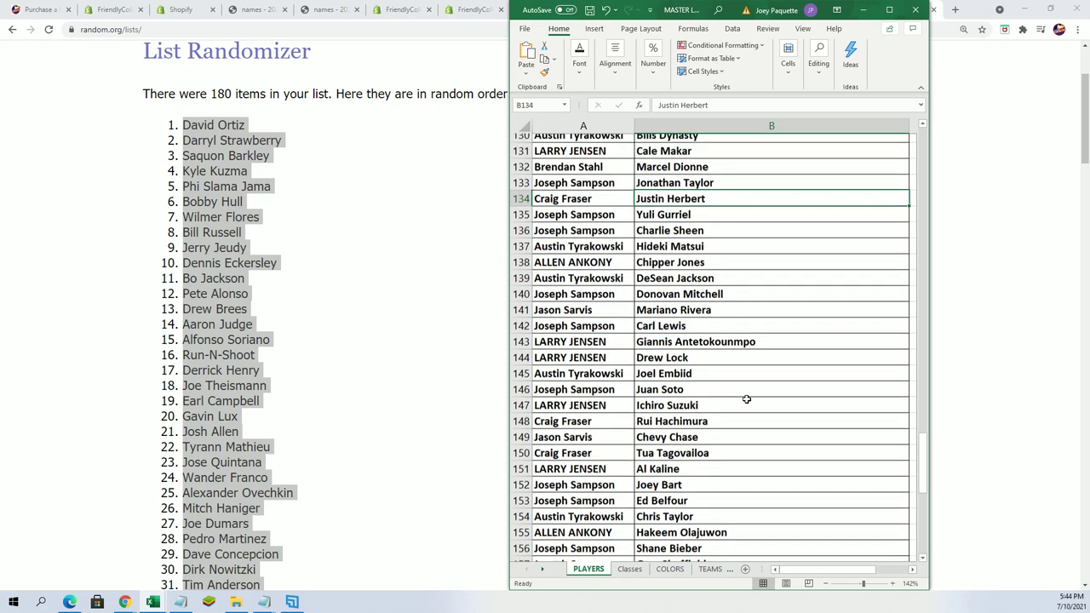
click(724, 398)
scroll(776, 434, down, 2)
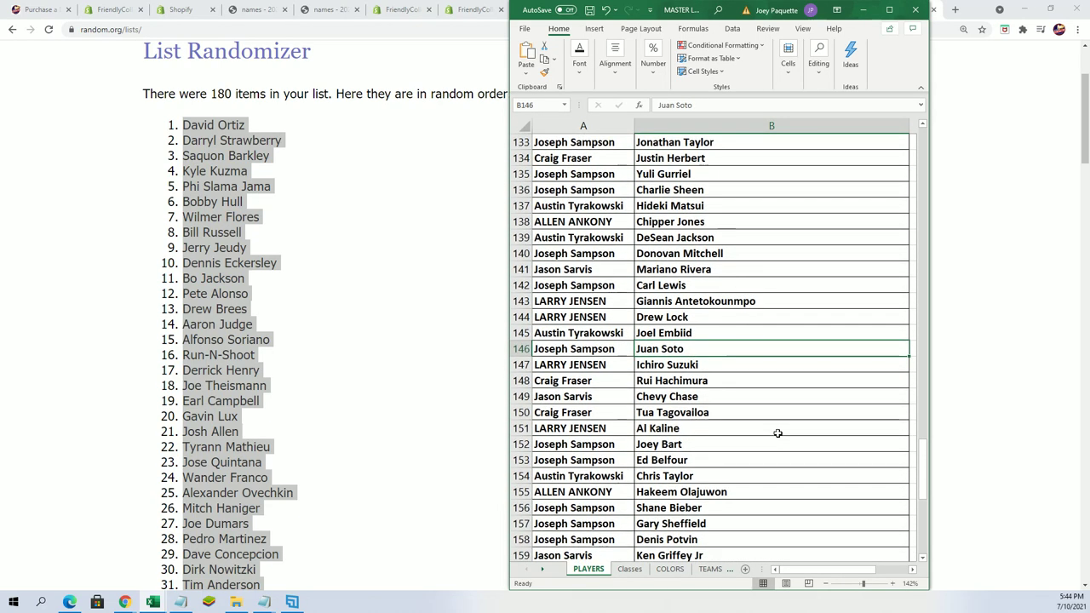
scroll(777, 433, down, 2)
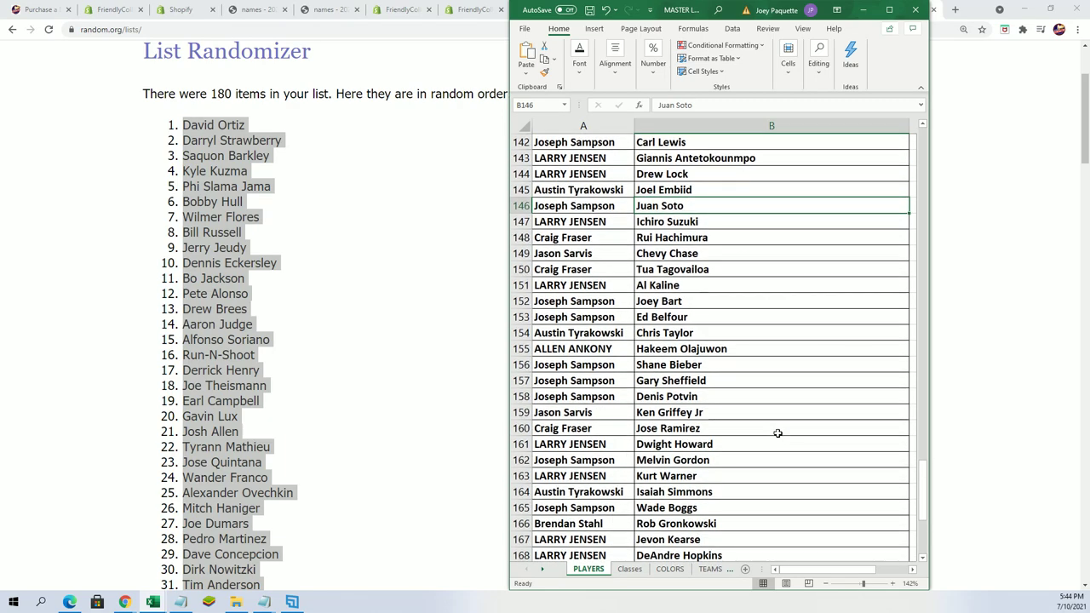
click(764, 412)
scroll(779, 432, down, 3)
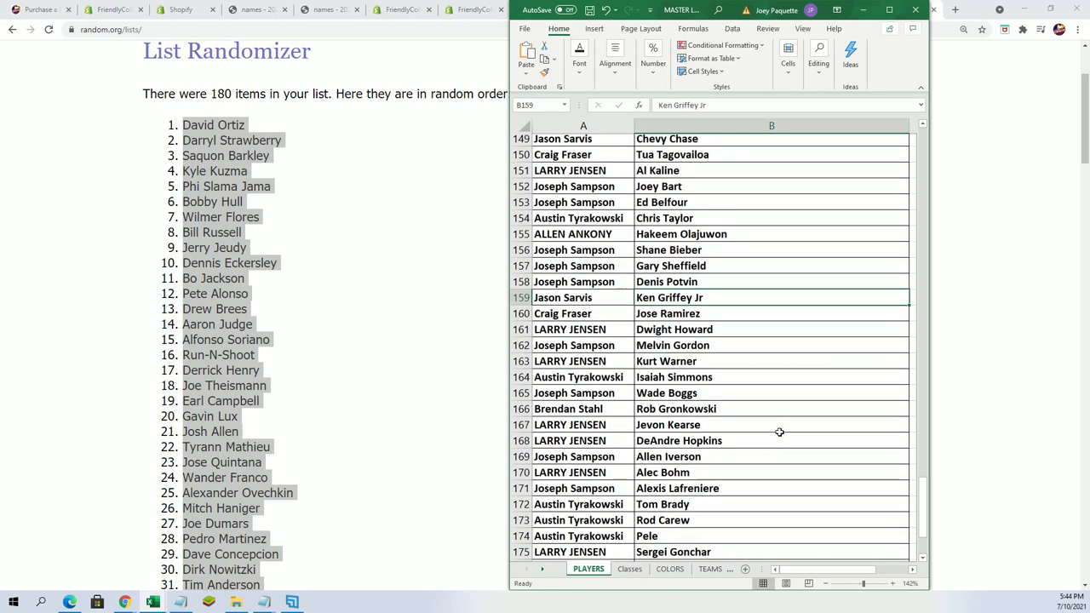
scroll(779, 432, down, 2)
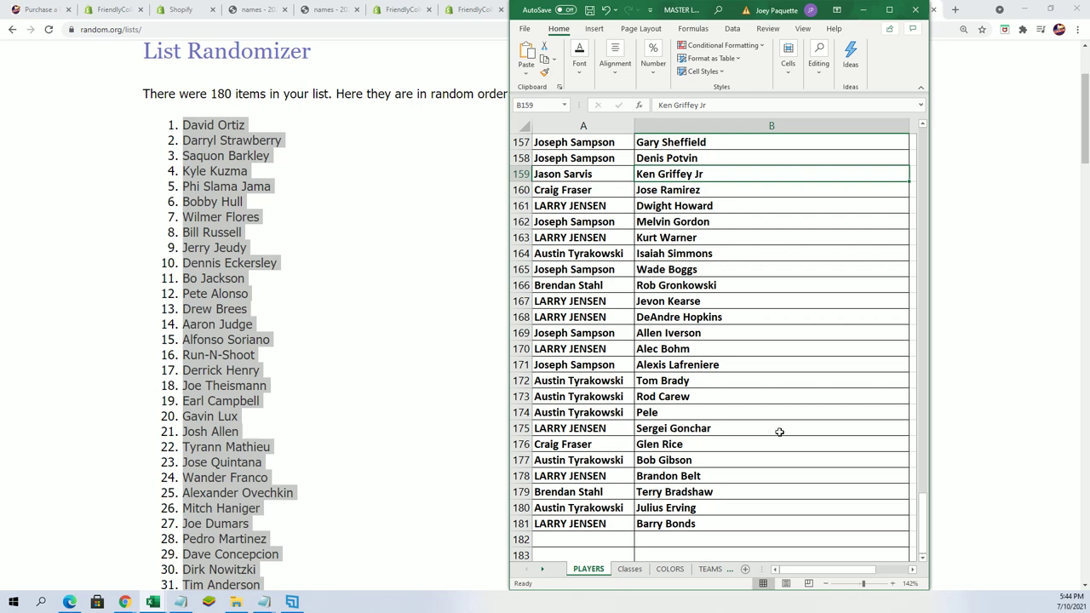
click(678, 383)
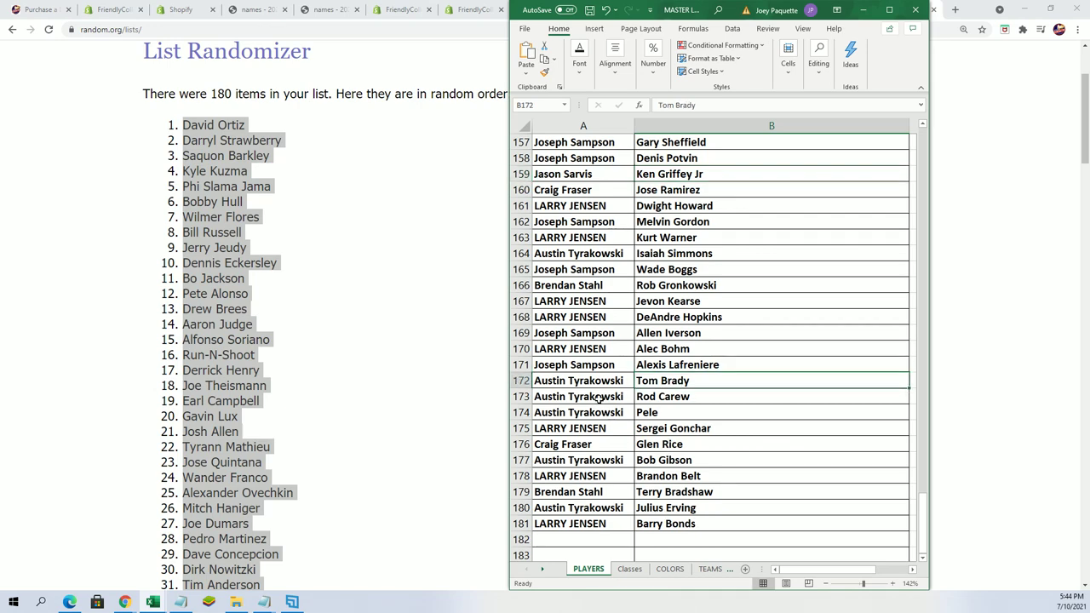
scroll(714, 380, up, 20)
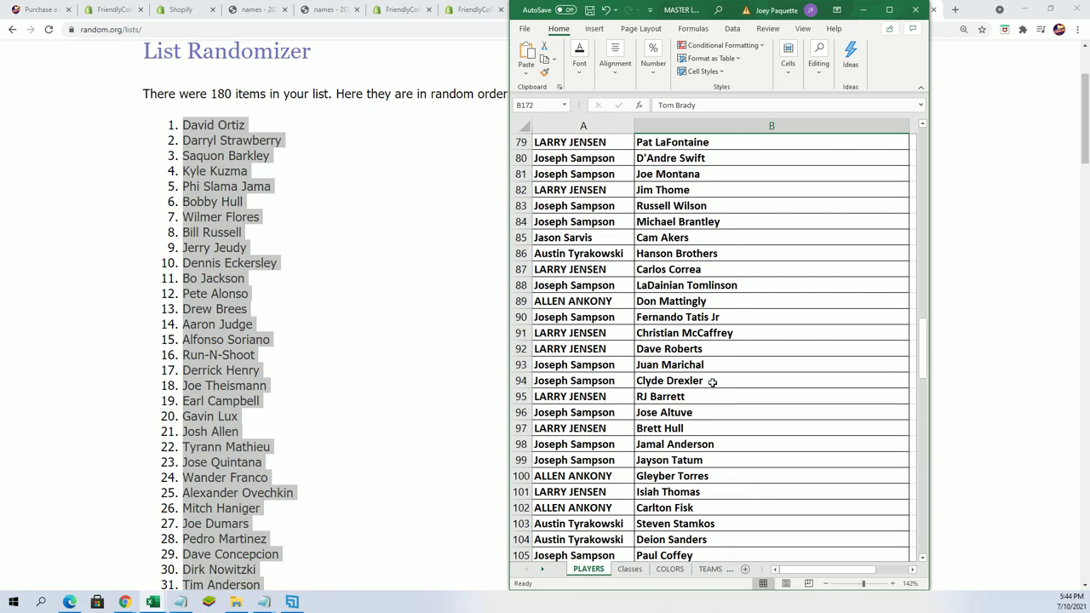
scroll(707, 384, up, 14)
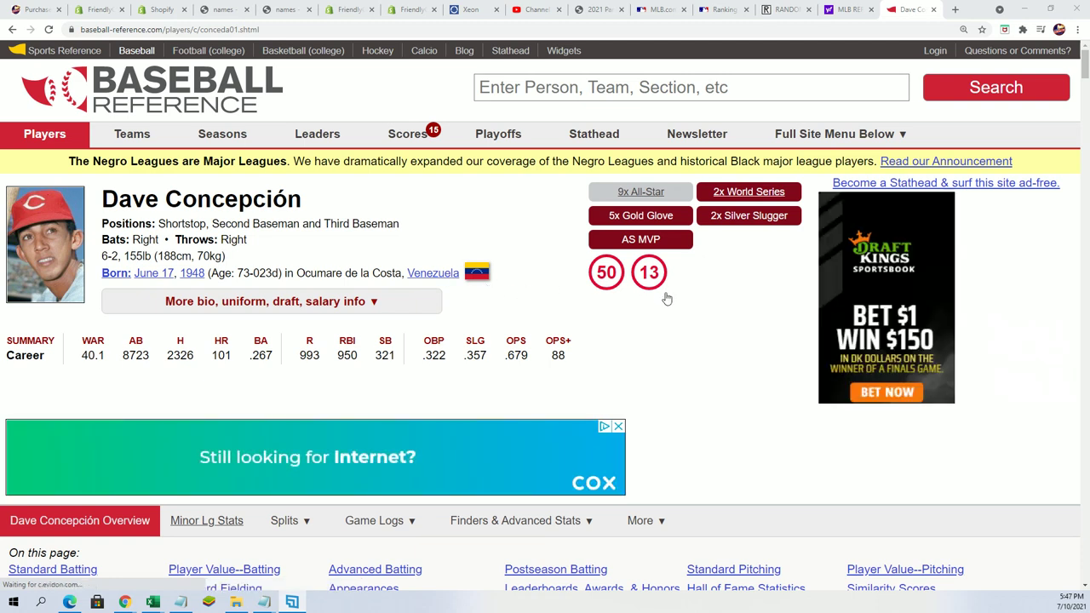
Check the owner in A30 beside Dave Concepcion, then minimize Excel to show his Baseball Reference page
mouse_move(658, 288)
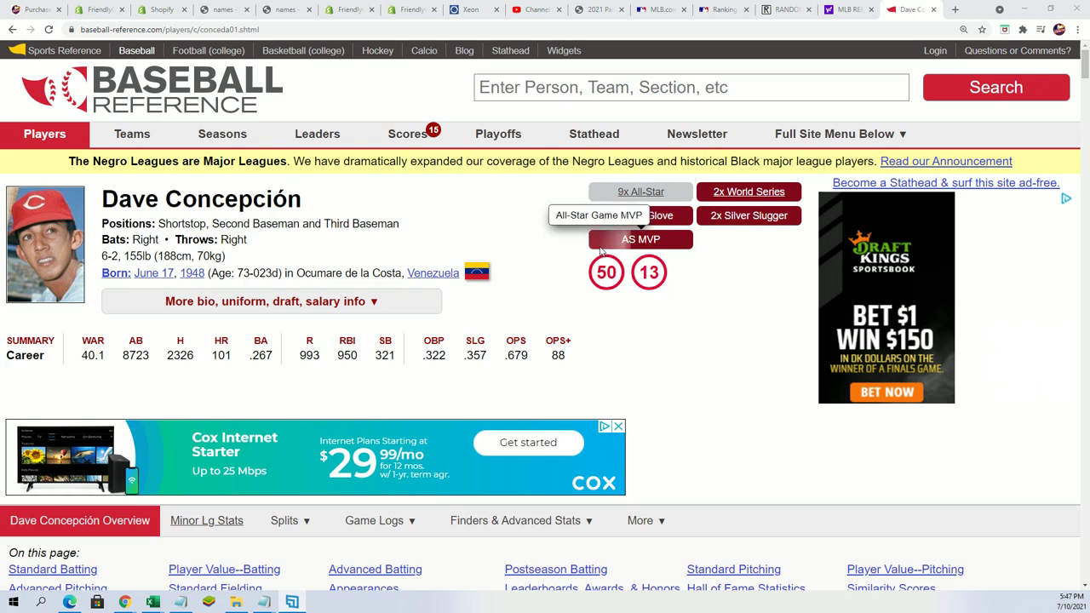
scroll(537, 358, down, 1)
scroll(535, 352, up, 1)
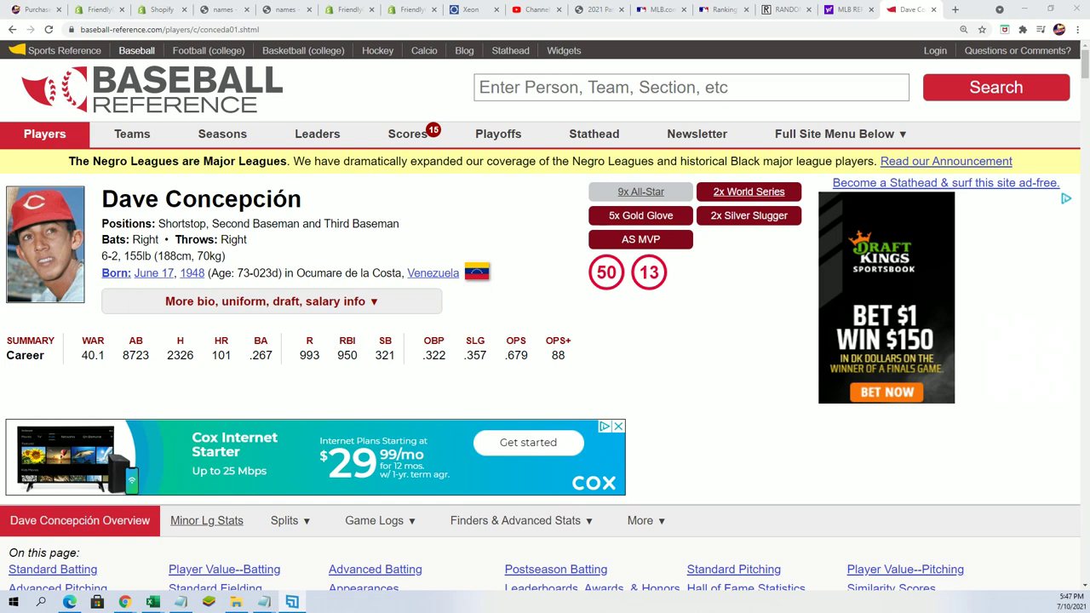
key(alt+Tab)
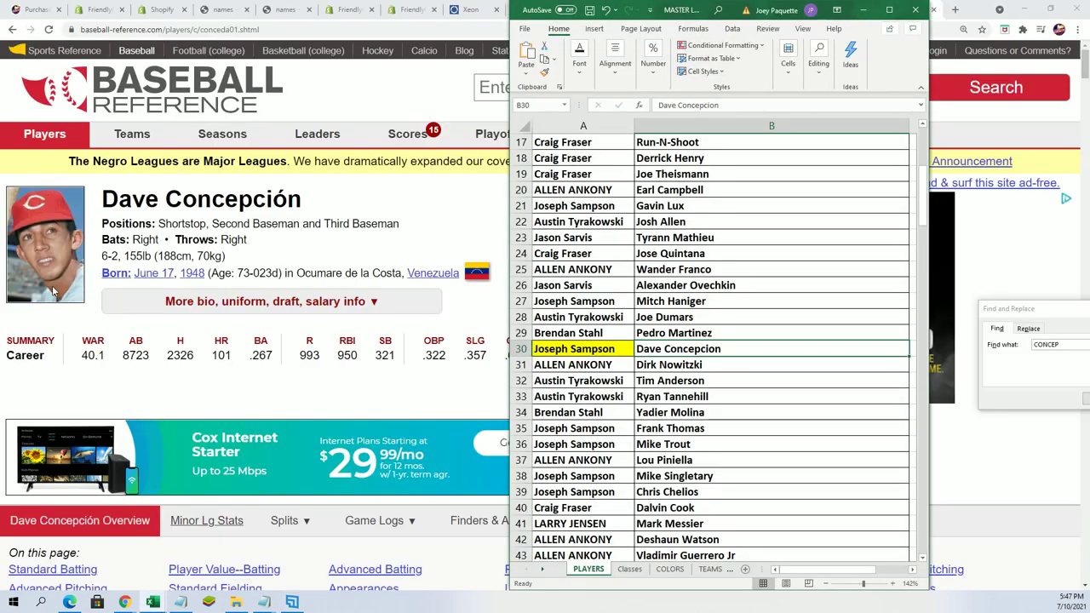
click(586, 349)
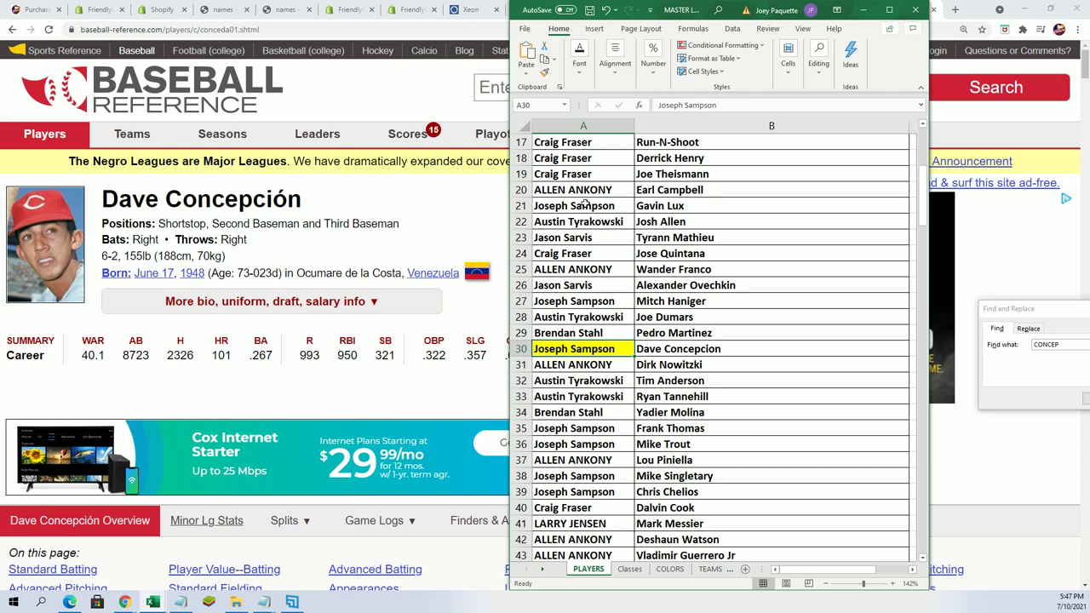
click(863, 9)
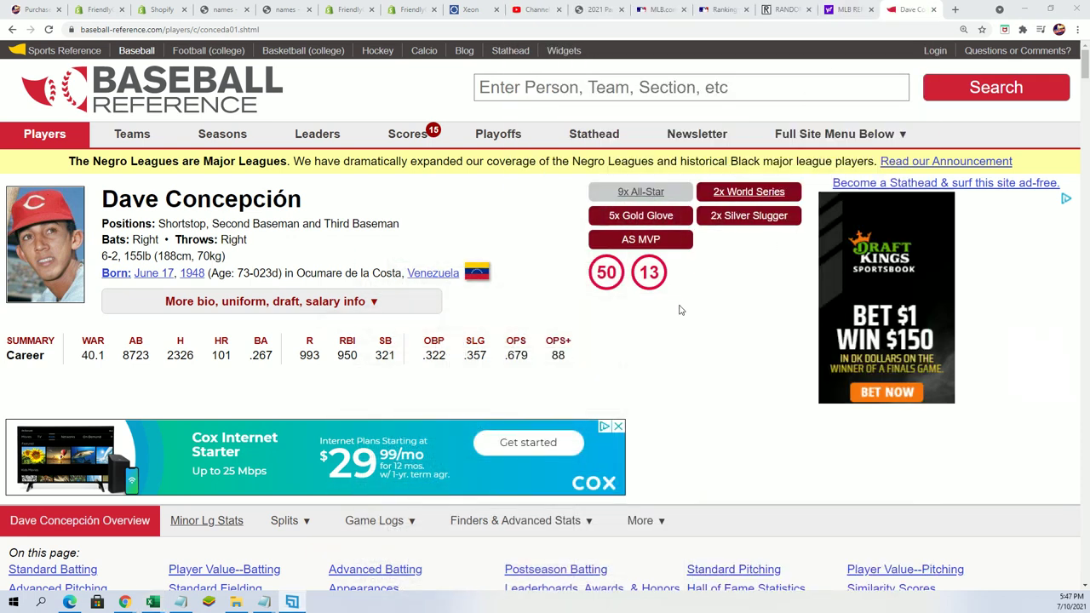
scroll(599, 341, down, 6)
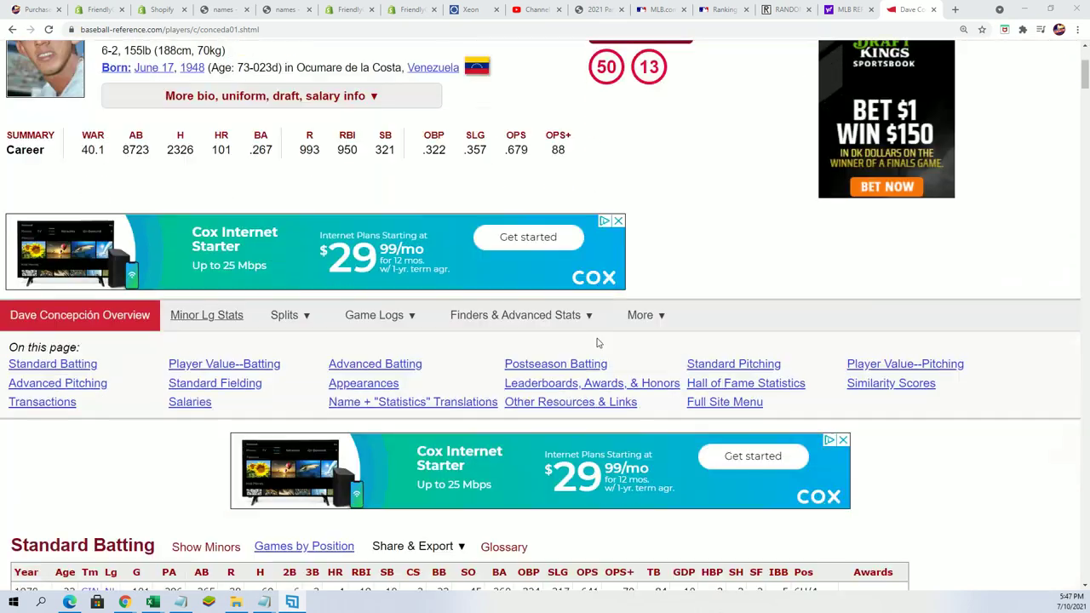
scroll(238, 457, down, 1)
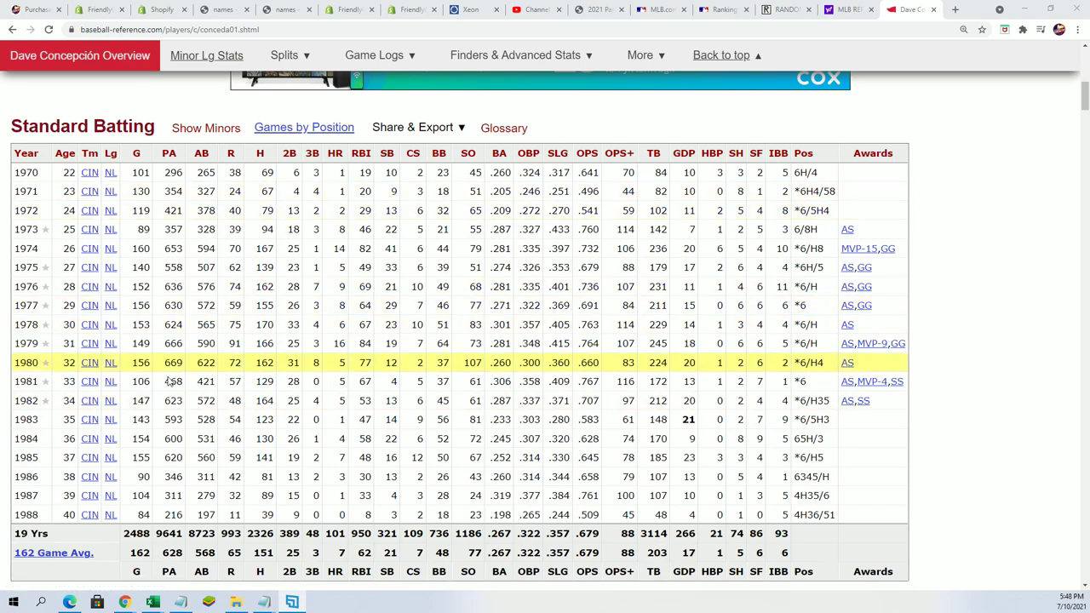
scroll(158, 381, up, 4)
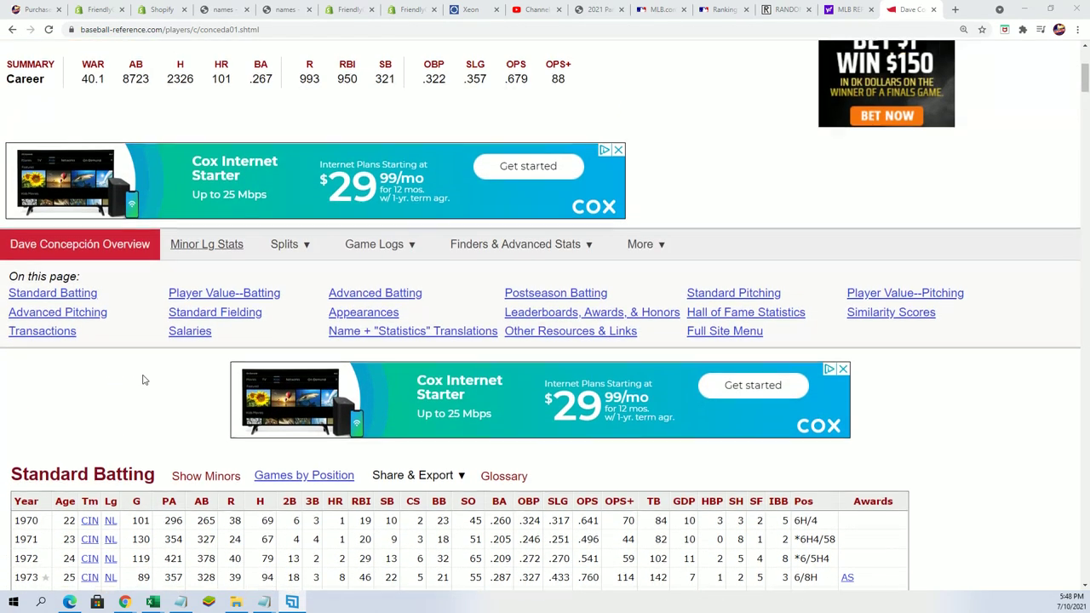
scroll(143, 380, up, 3)
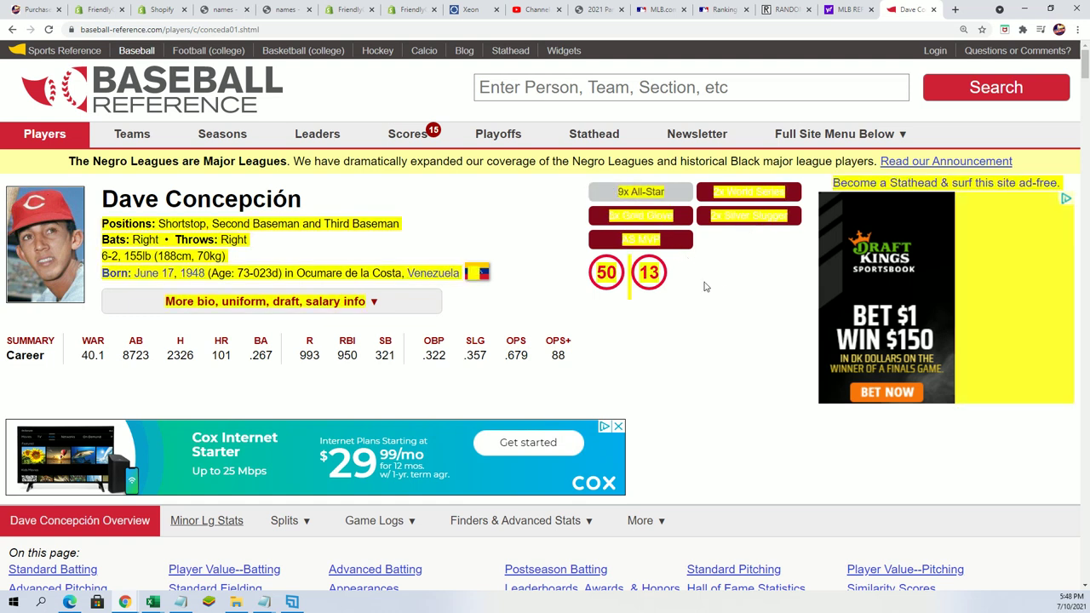
mouse_move(134, 228)
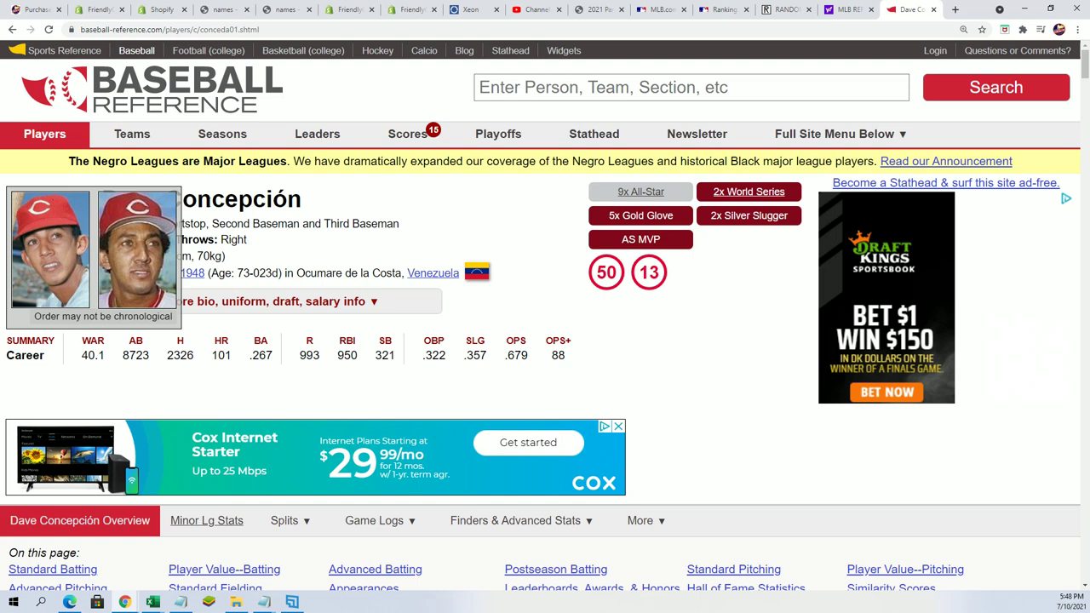
drag(328, 201, 103, 198)
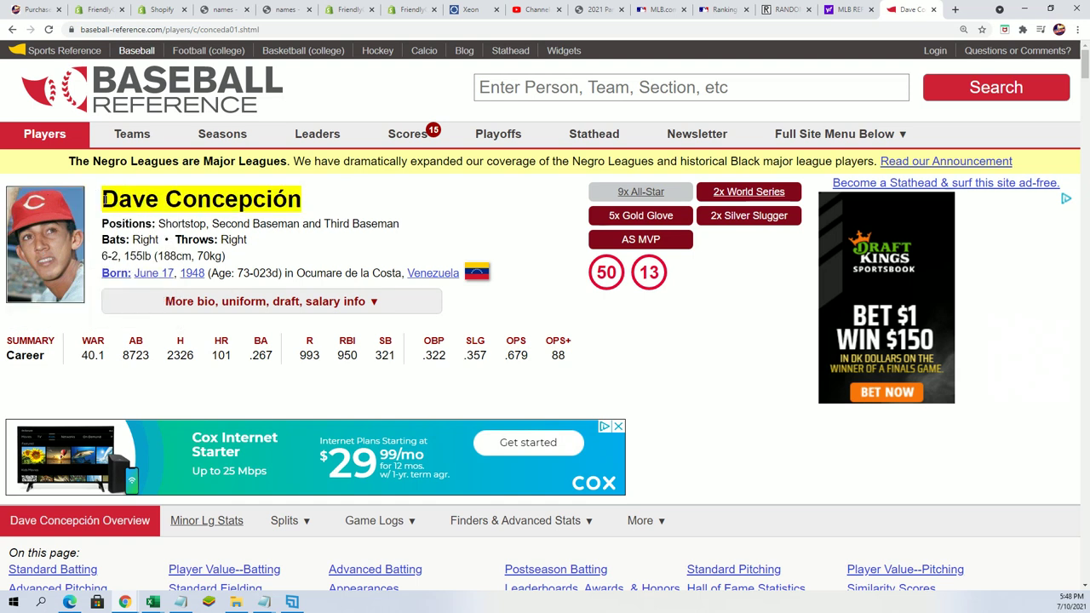
click(149, 195)
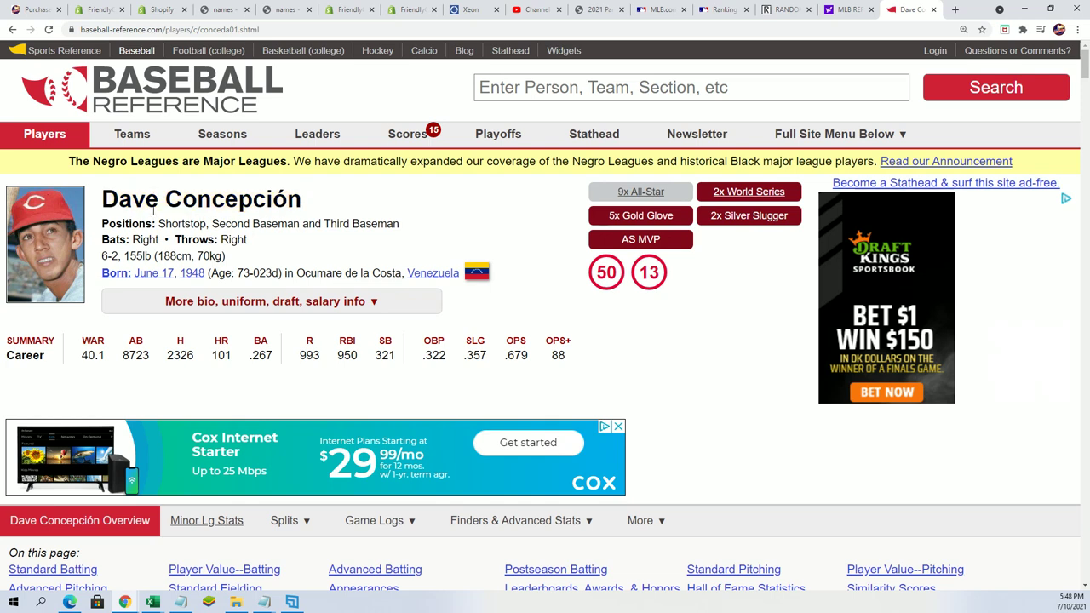
scroll(356, 344, down, 1)
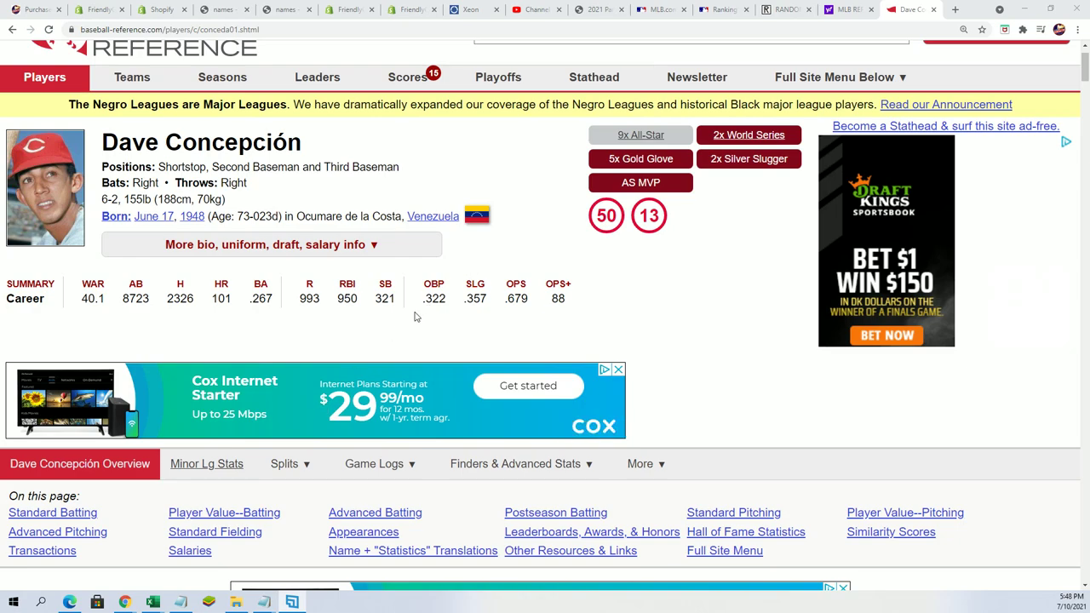
scroll(415, 316, down, 8)
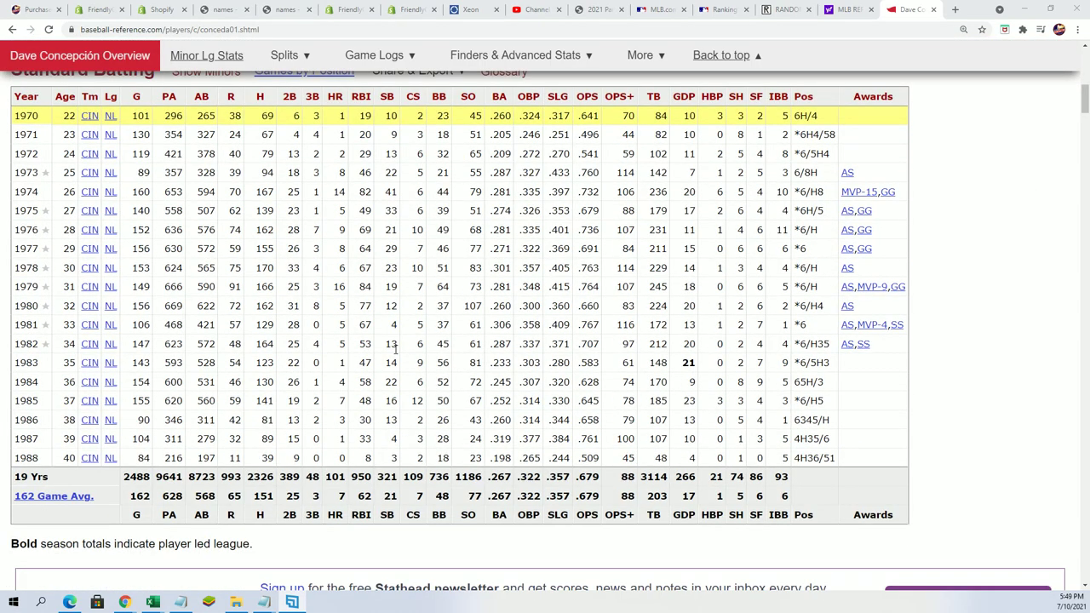
scroll(395, 350, up, 2)
click(238, 29)
right_click(239, 30)
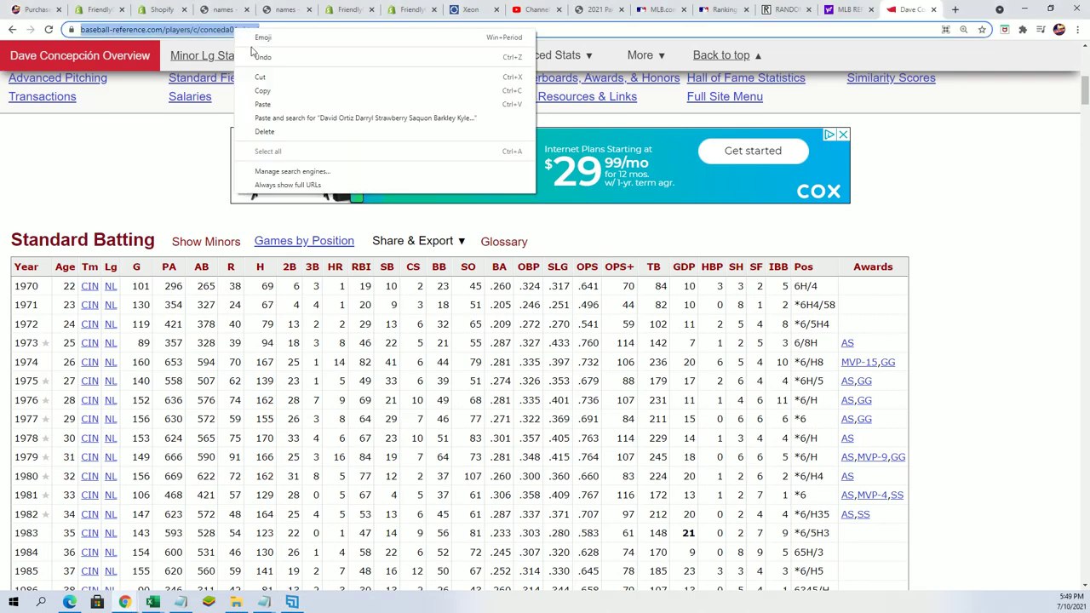
key(Escape)
scroll(367, 208, up, 5)
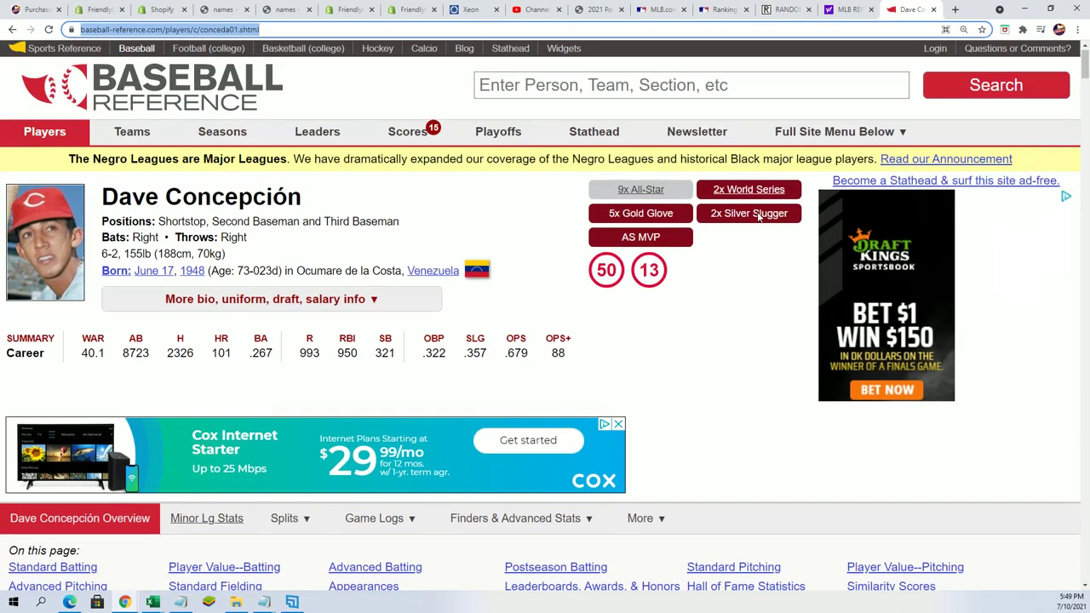
key(alt+Tab)
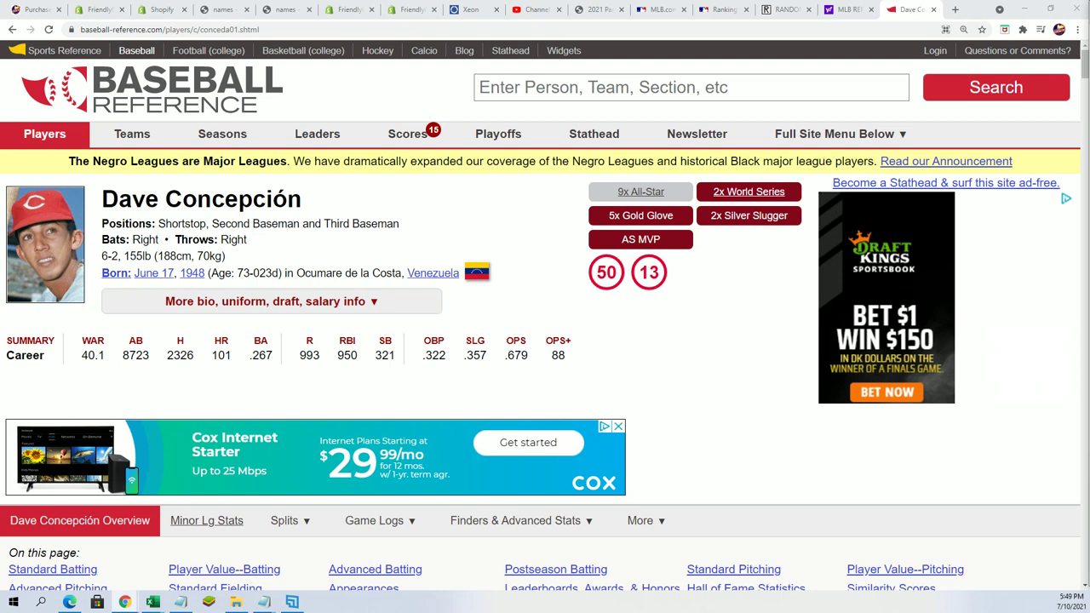